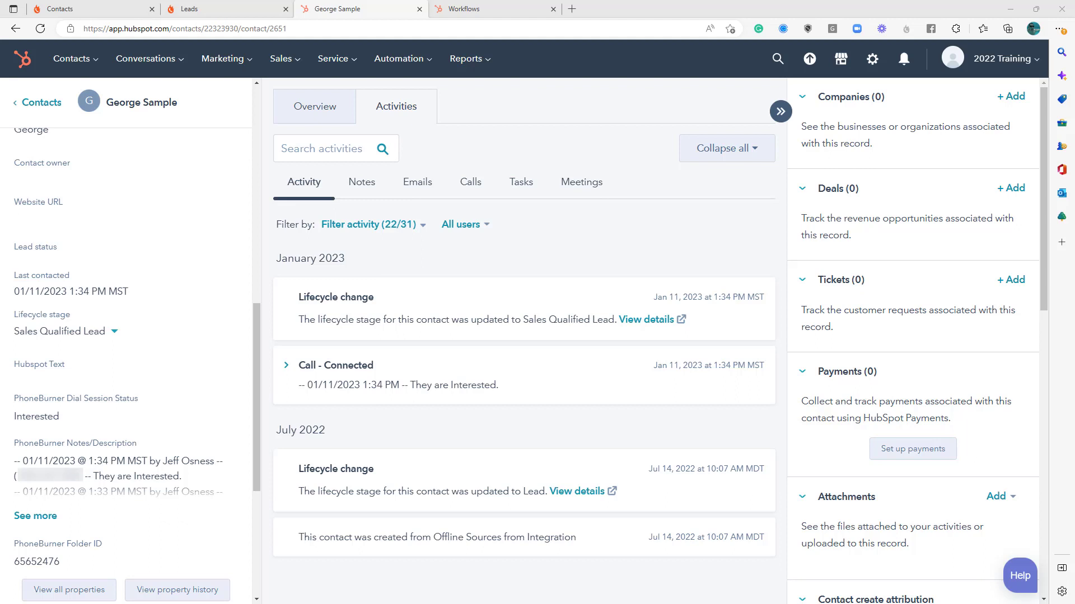
{"action": "left_click", "coordinate": [242, 10]}
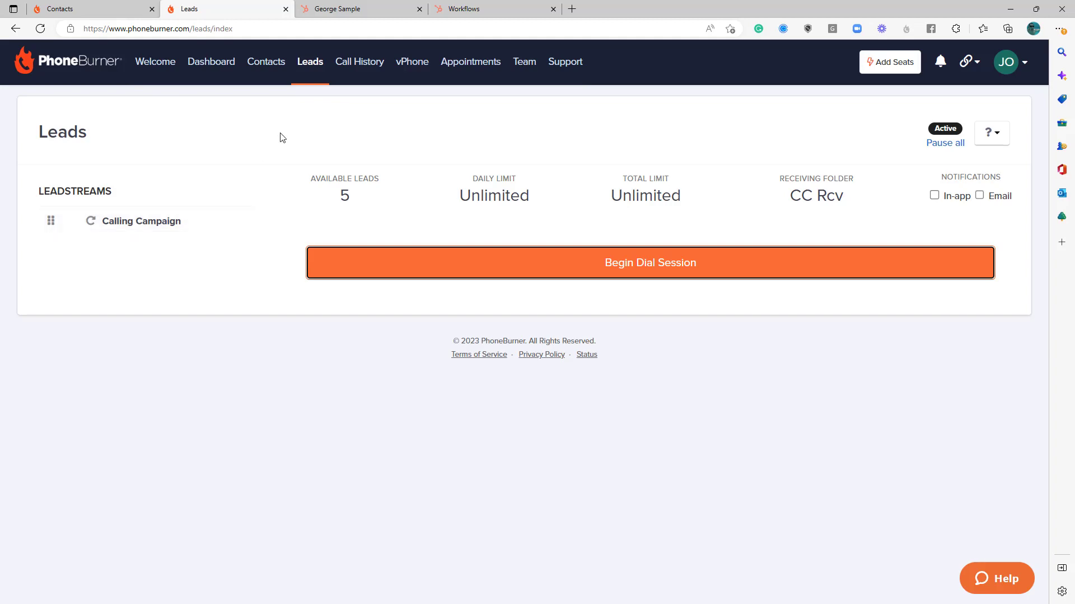
{"action": "left_click", "coordinate": [337, 9]}
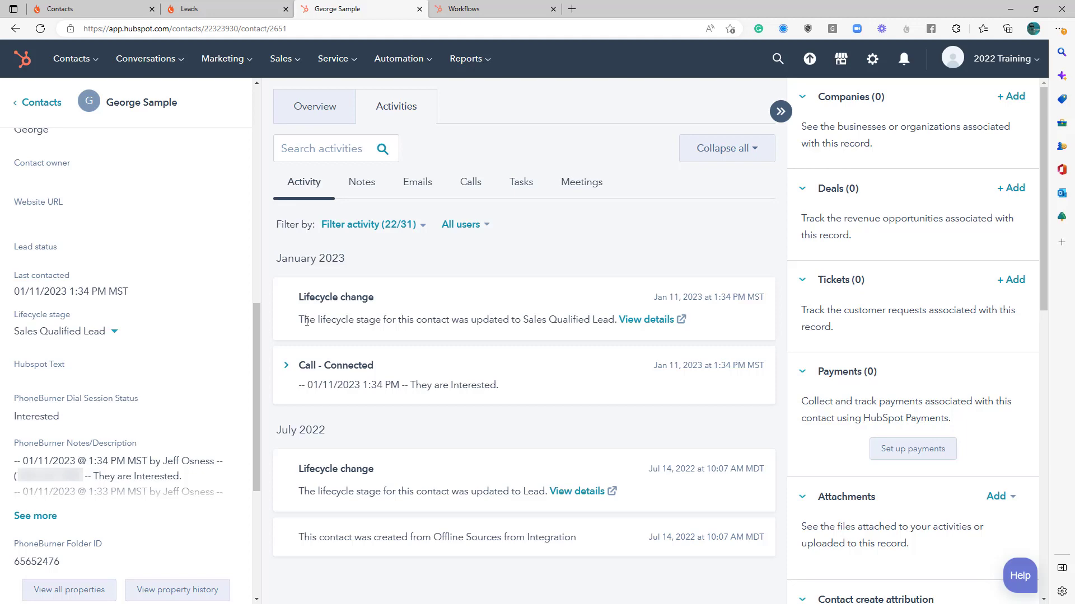
- Create a blank contact-based workflow from scratch in HubSpot's workflows
{"action": "left_click", "coordinate": [486, 10]}
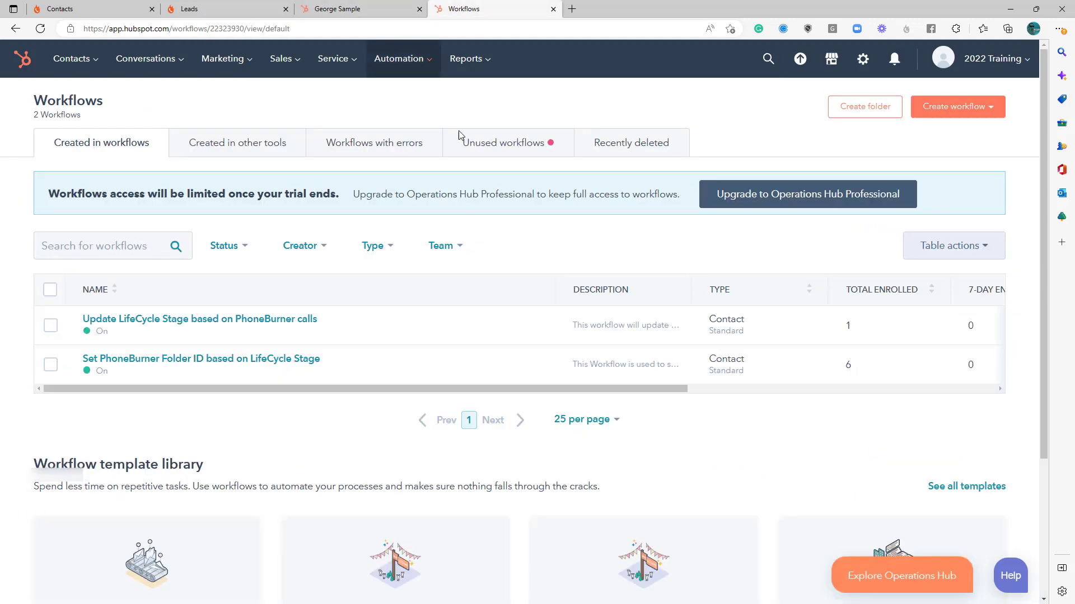
{"action": "left_click", "coordinate": [936, 105]}
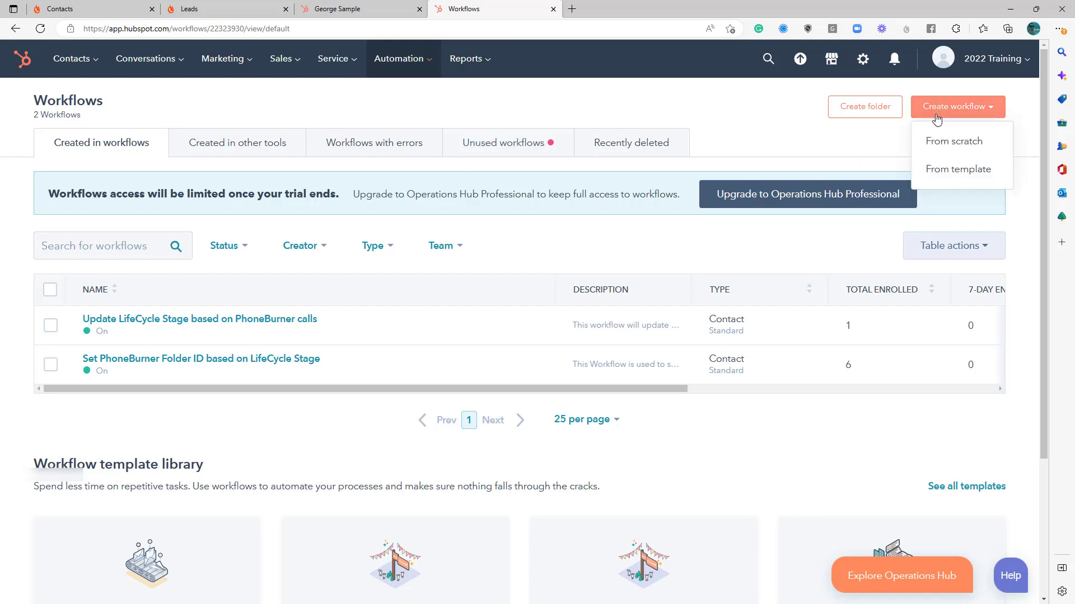
{"action": "left_click", "coordinate": [940, 142]}
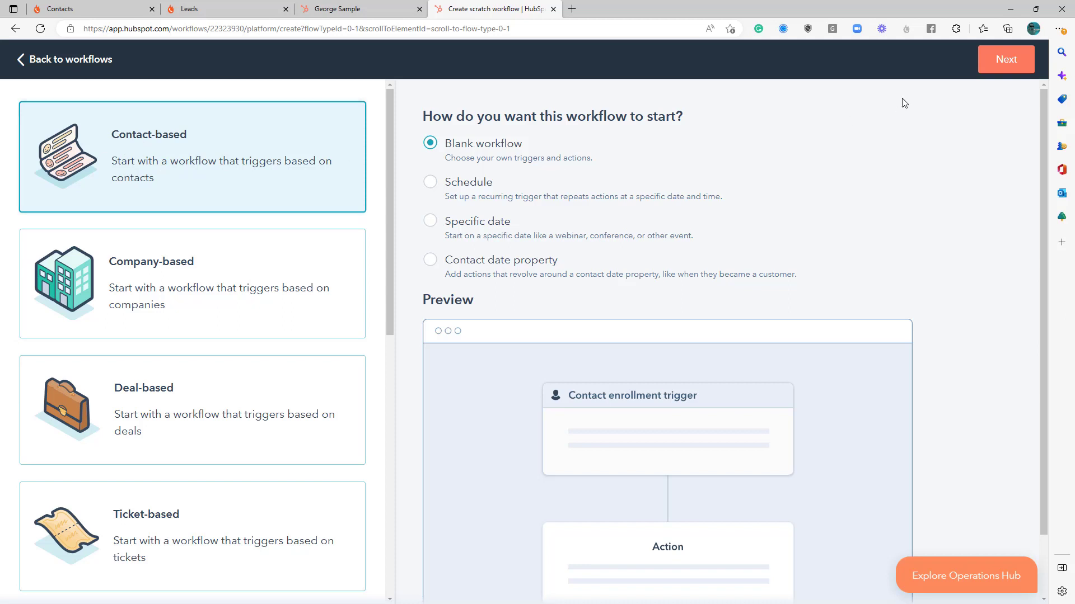
{"action": "left_click", "coordinate": [1004, 59]}
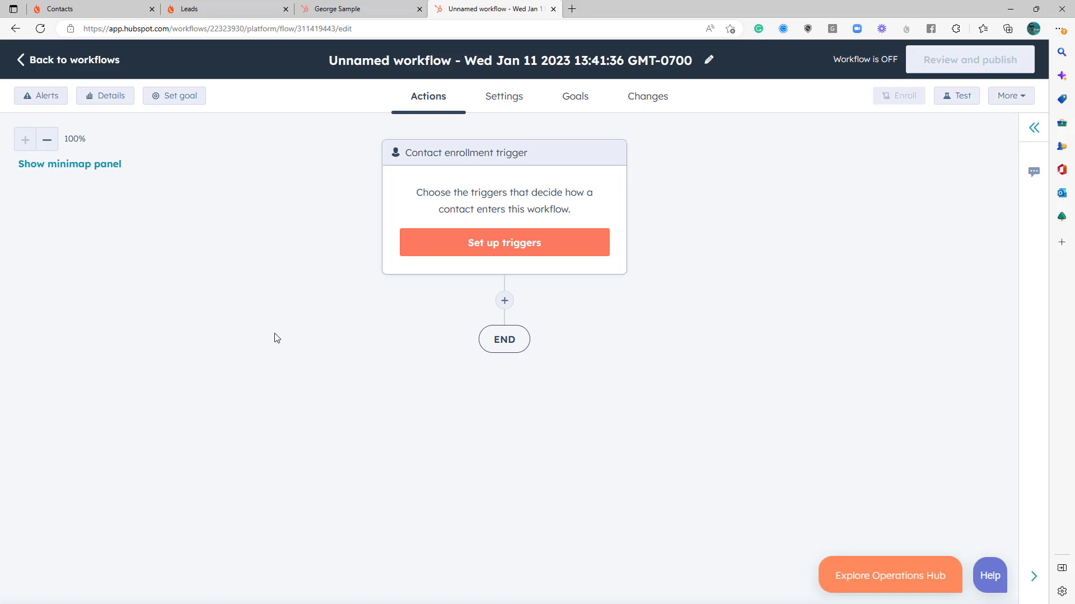
- Set the workflow's enrollment trigger to membership of the Sync to PhoneBurner list and save it
{"action": "left_click", "coordinate": [529, 252]}
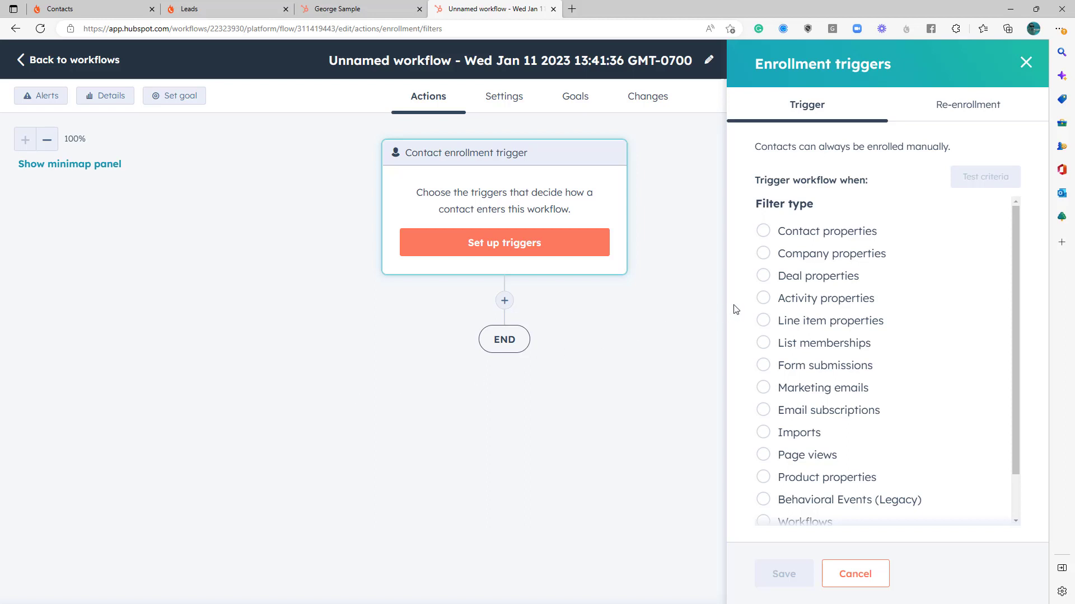
{"action": "left_click", "coordinate": [780, 348]}
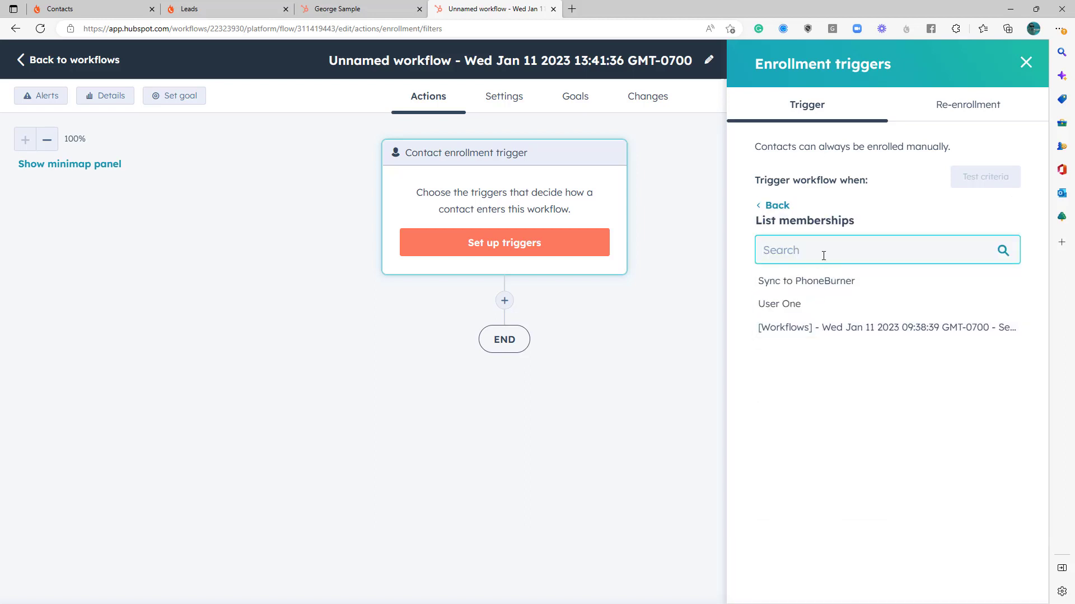
{"action": "left_click", "coordinate": [806, 282]}
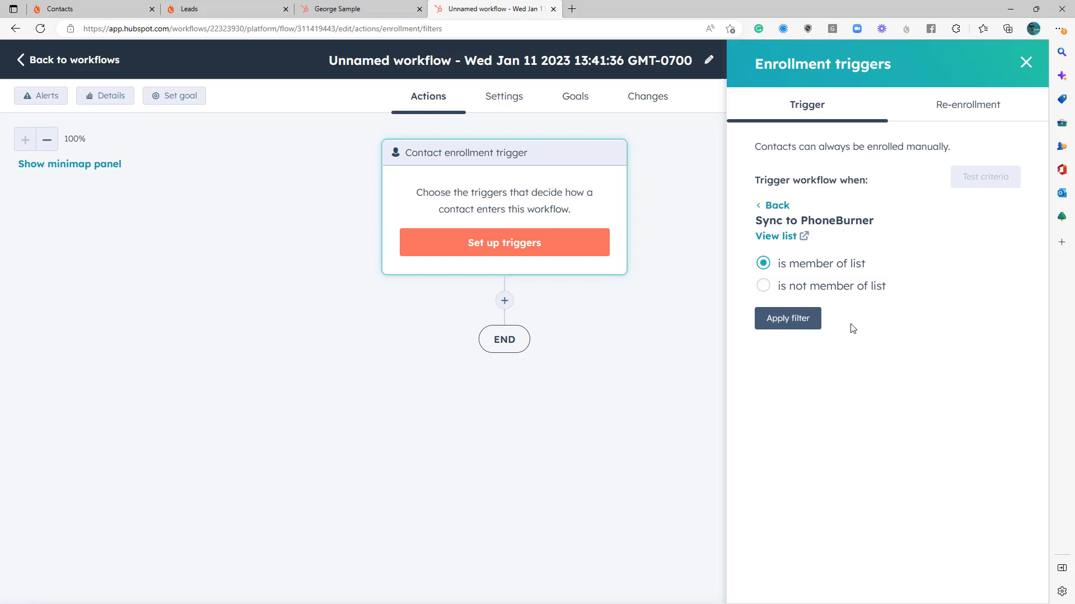
{"action": "left_click", "coordinate": [793, 328]}
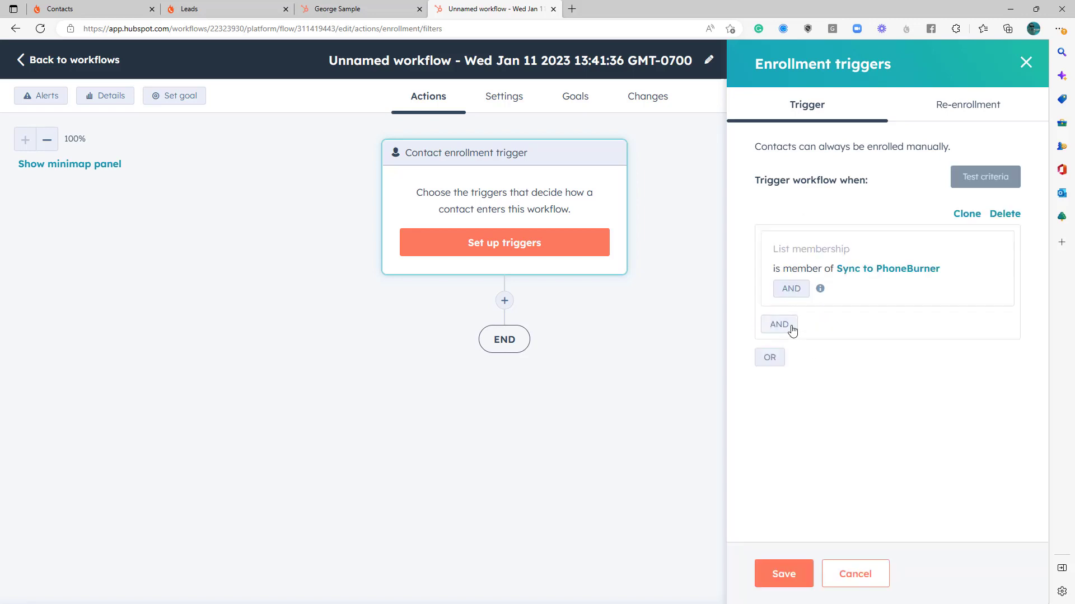
{"action": "left_click", "coordinate": [797, 567]}
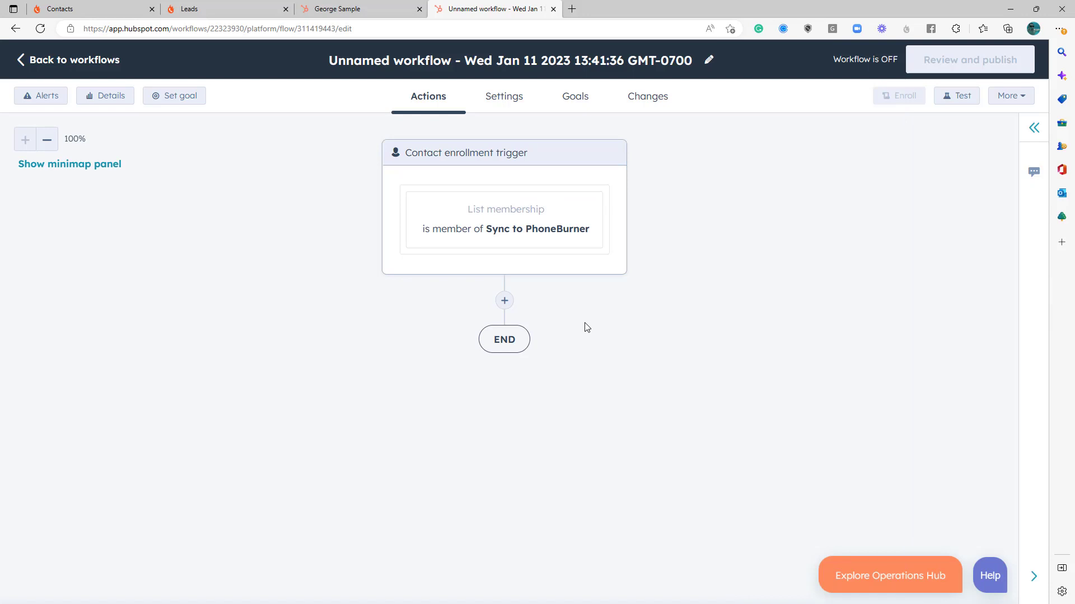
- Add a Set property value action after the enrollment trigger and open its choice of contact property to set
{"action": "left_click", "coordinate": [503, 301]}
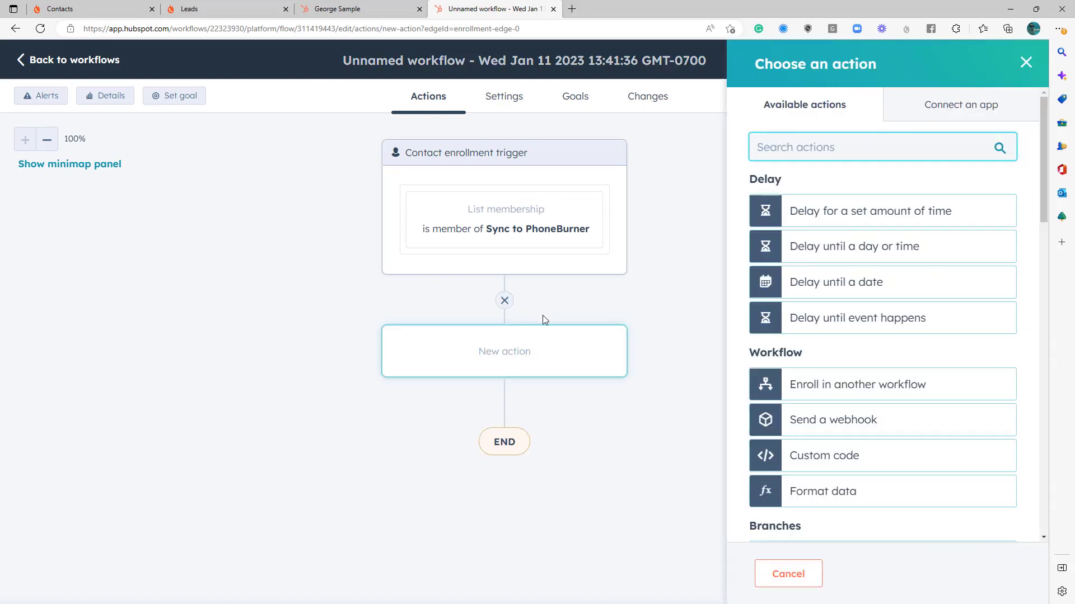
{"action": "scroll", "coordinate": [802, 280], "scroll_direction": "down", "scroll_amount": 5}
{"action": "scroll", "coordinate": [802, 282], "scroll_direction": "down", "scroll_amount": 12}
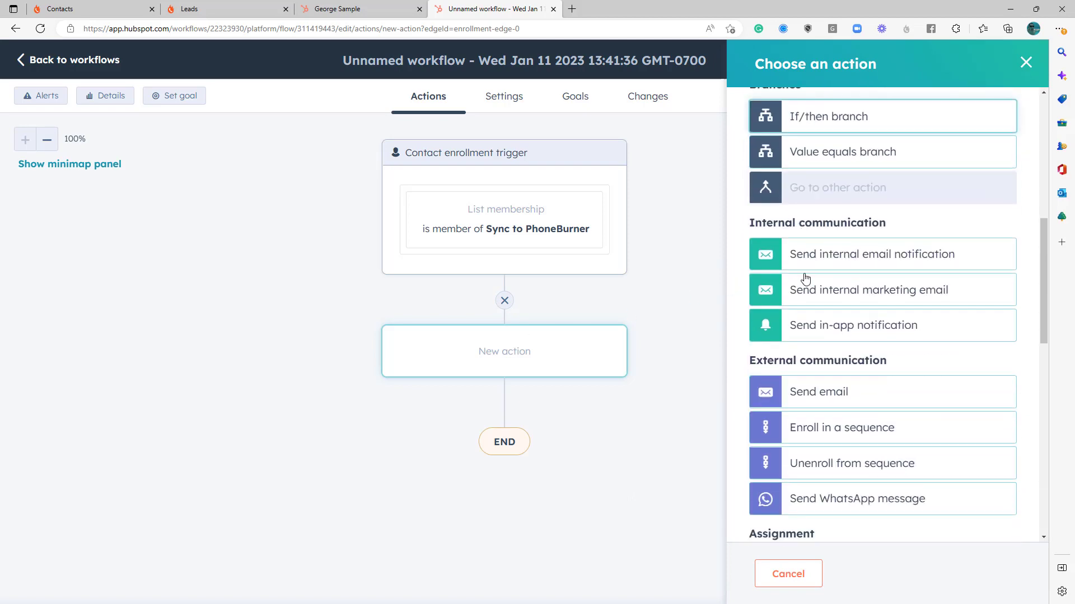
{"action": "scroll", "coordinate": [799, 289], "scroll_direction": "down", "scroll_amount": 1}
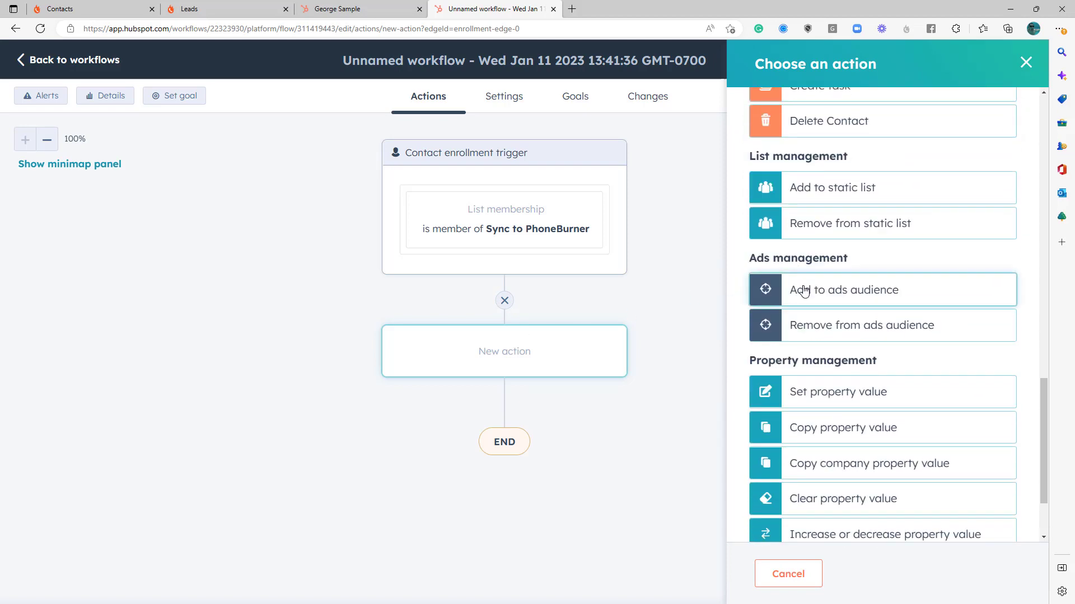
{"action": "left_click", "coordinate": [831, 399]}
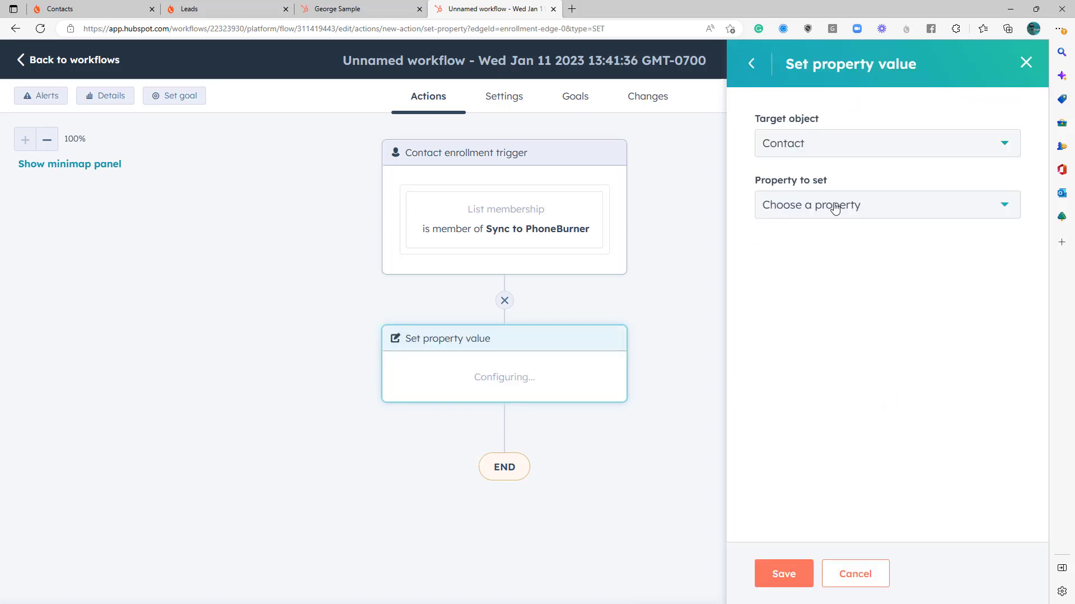
{"action": "left_click", "coordinate": [826, 208]}
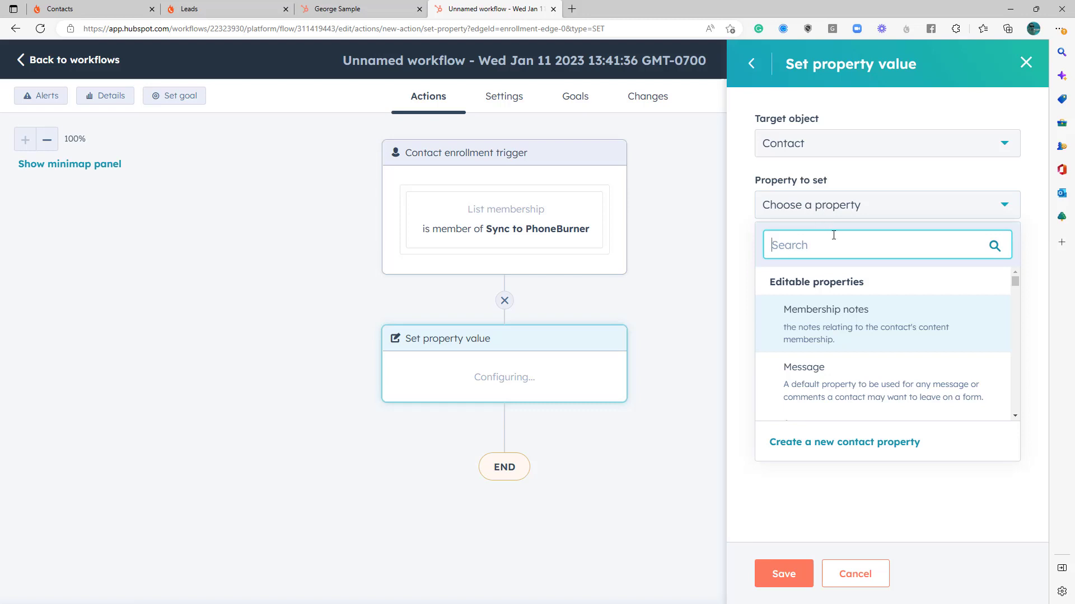
{"action": "type", "text": "Cont"}
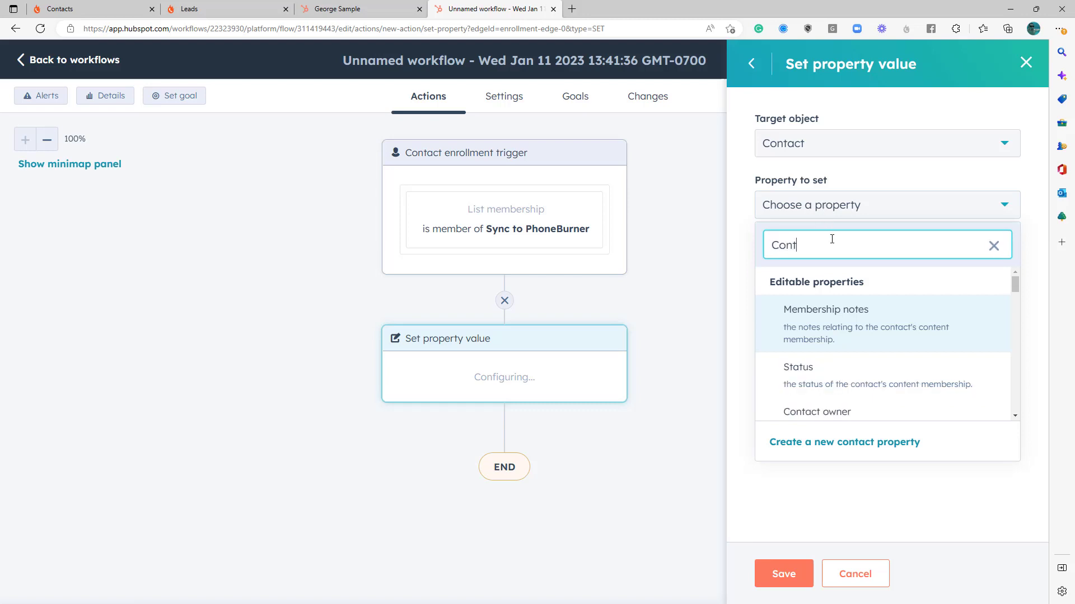
{"action": "key", "text": "BackSpace"}
{"action": "key", "text": "BackSpace"}
{"action": "key", "text": "BackSpace"}
{"action": "key", "text": "BackSpace"}
{"action": "type", "text": "IH"}
{"action": "key", "text": "BackSpace"}
{"action": "key", "text": "BackSpace"}
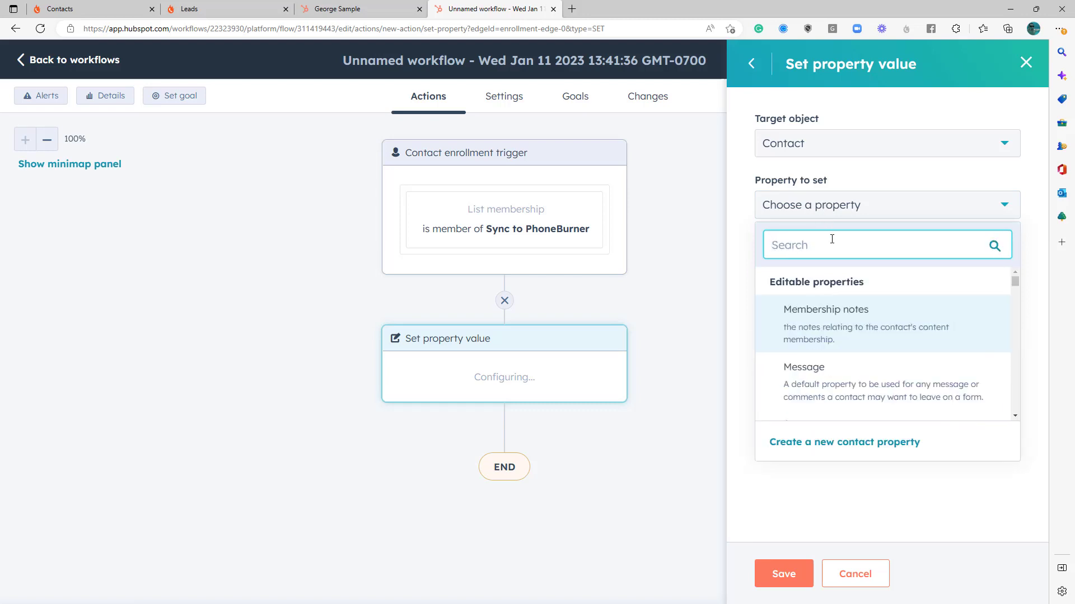
- Search for the property Hubspot URL and start a new contact property with that label in the Contact information group
{"action": "type", "text": "Hubspot URL"}
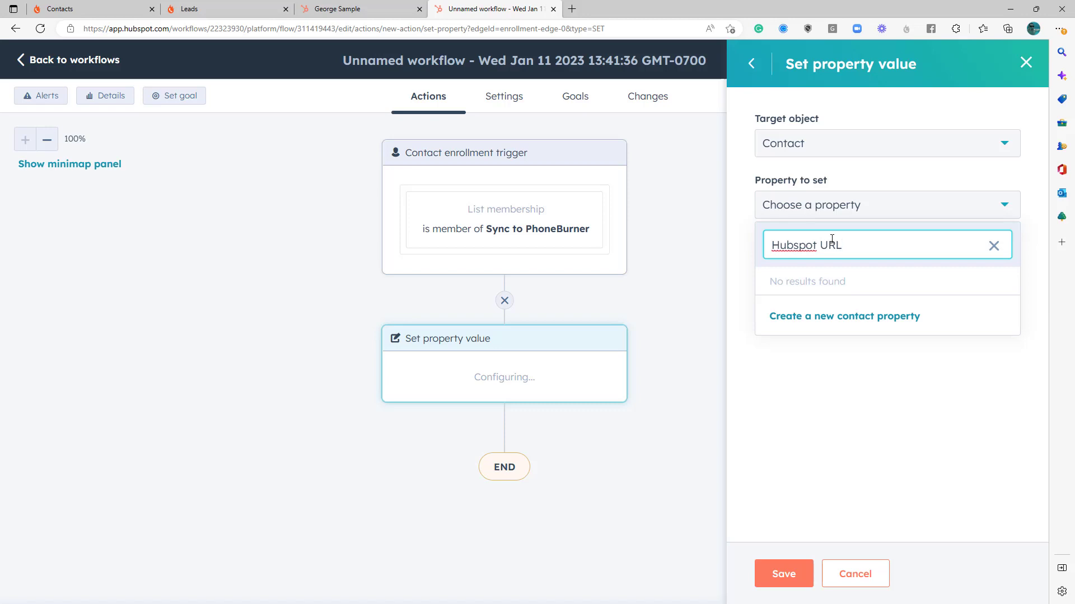
{"action": "left_click_drag", "start_coordinate": [849, 245], "coordinate": [763, 245]}
{"action": "key", "text": "ctrl+c"}
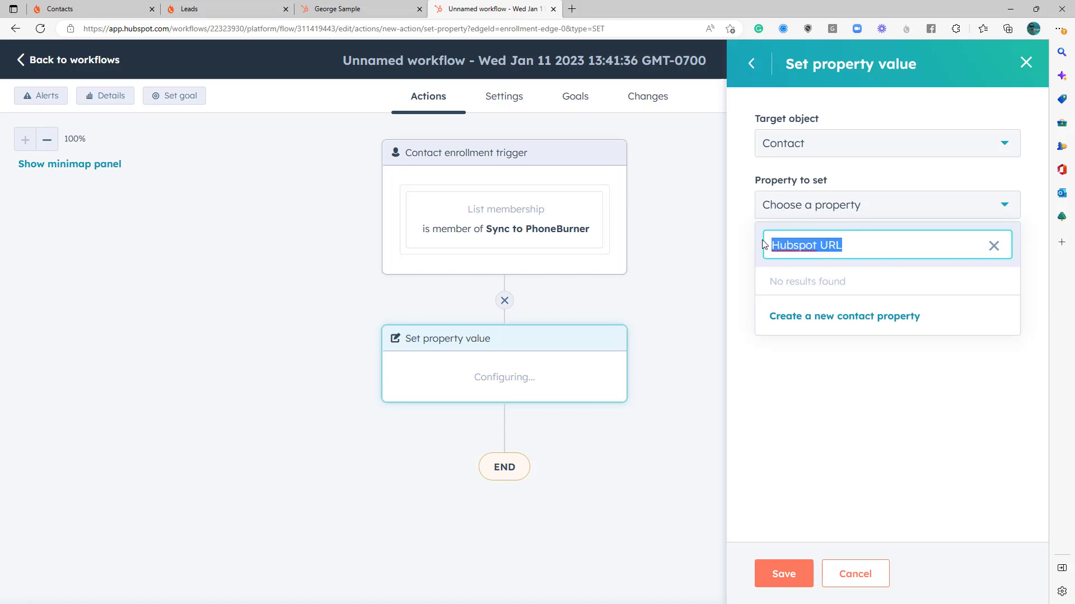
{"action": "left_click", "coordinate": [839, 318]}
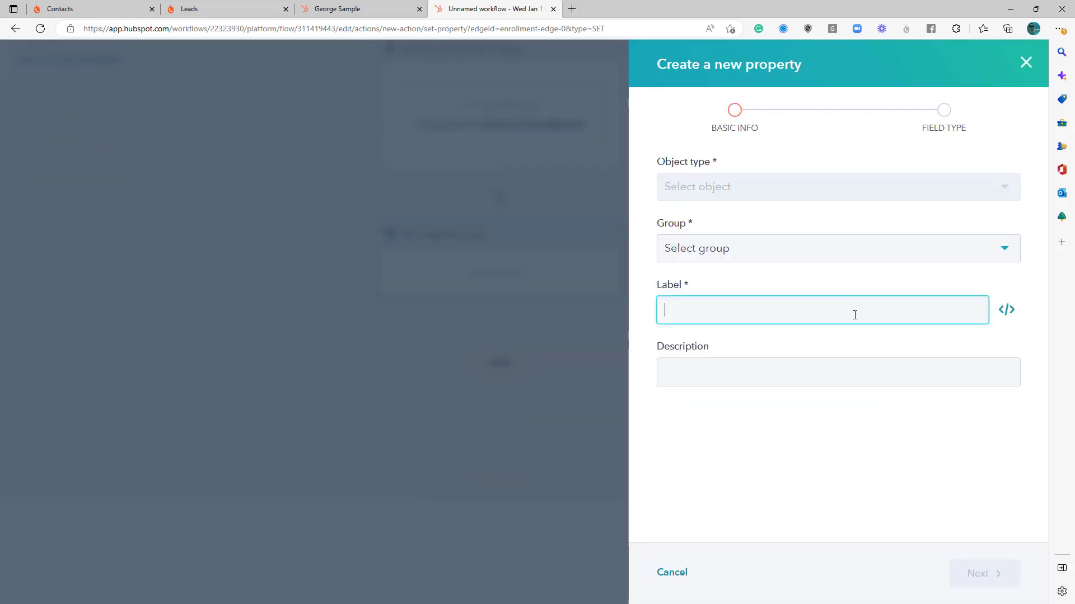
{"action": "key", "text": "ctrl+v"}
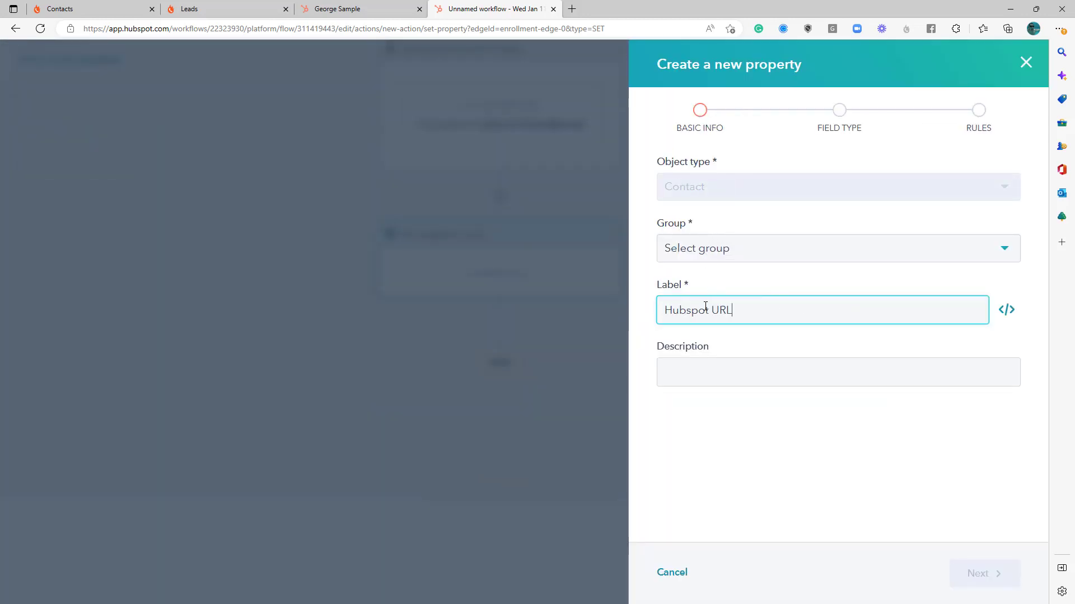
{"action": "left_click", "coordinate": [721, 259]}
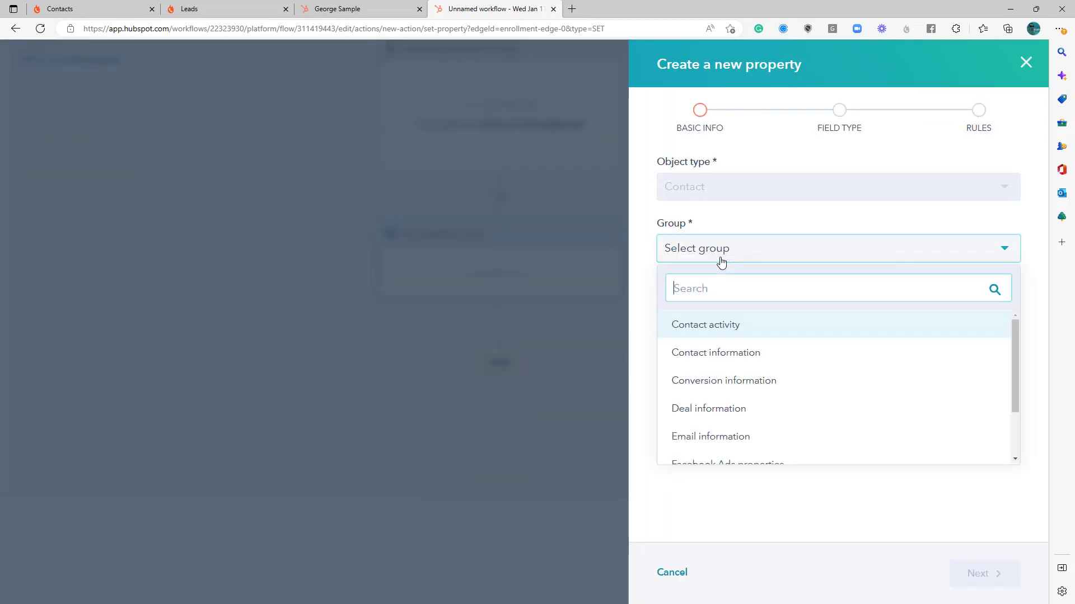
{"action": "left_click", "coordinate": [700, 354]}
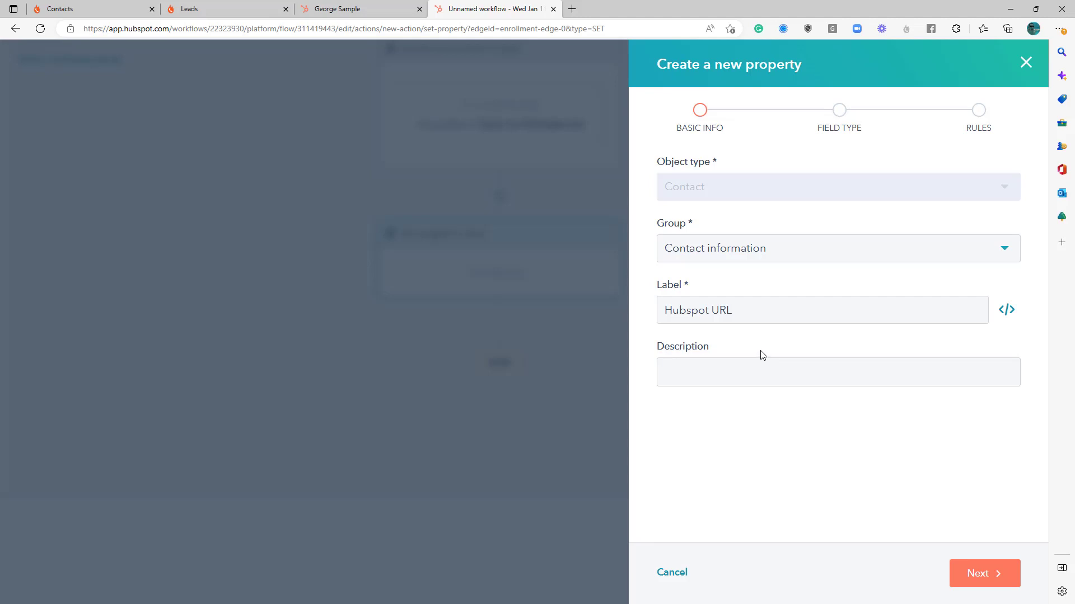
{"action": "left_click", "coordinate": [974, 573]}
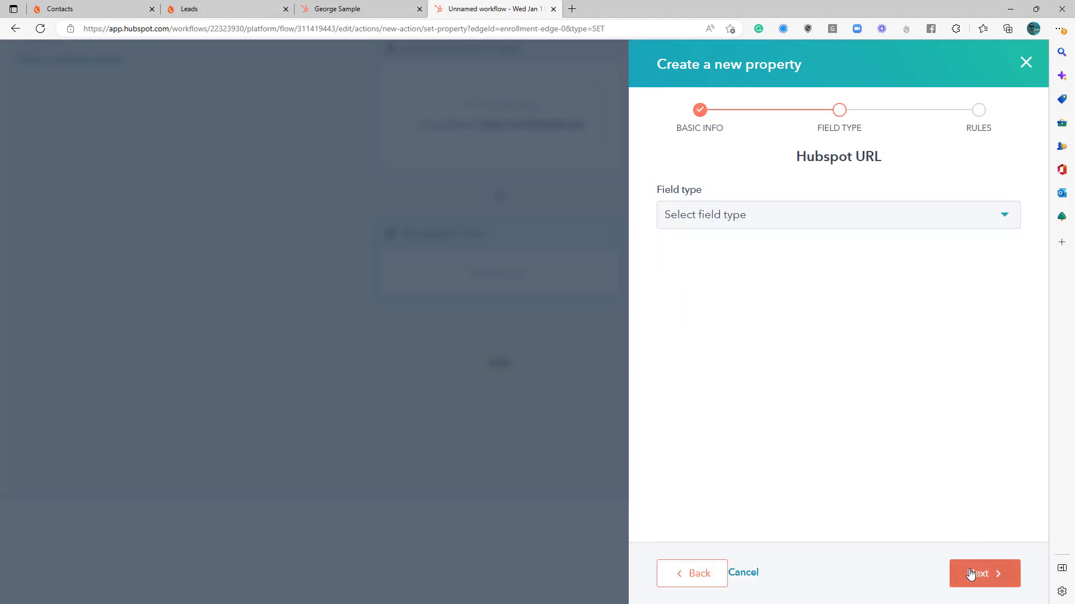
- Create the property as single-line text shown in search results, and save the action with Hubspot URL as the property to set
{"action": "left_click", "coordinate": [719, 217]}
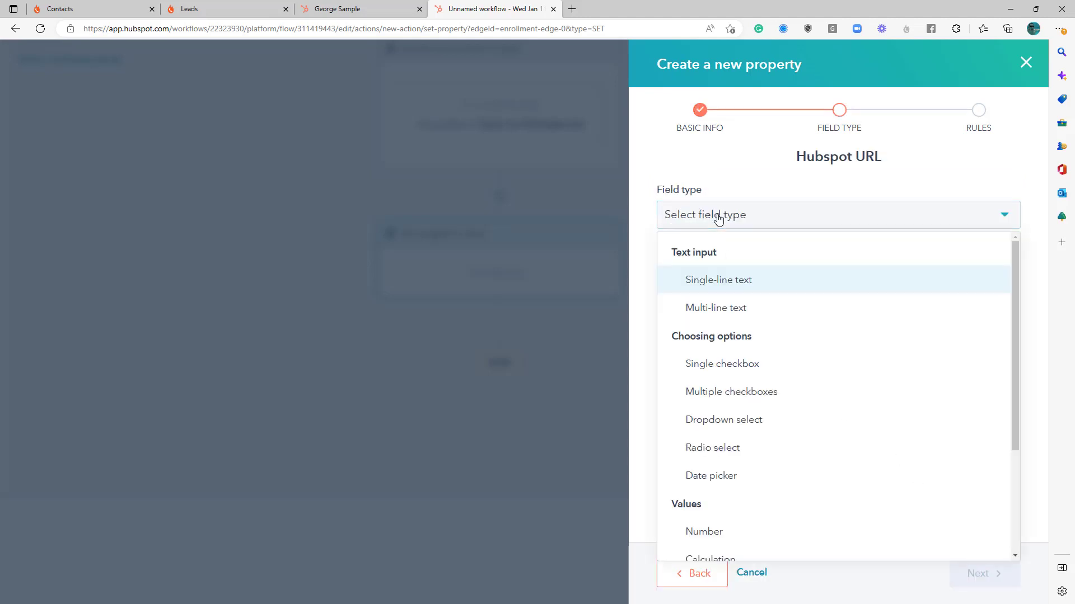
{"action": "left_click", "coordinate": [717, 284]}
{"action": "left_click", "coordinate": [986, 577]}
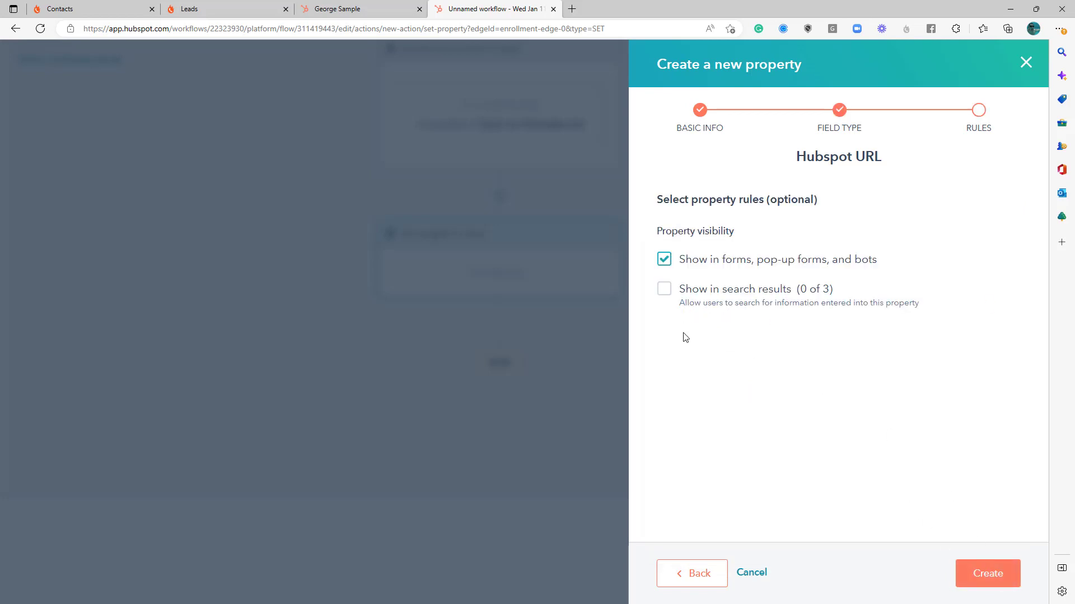
{"action": "left_click", "coordinate": [664, 290]}
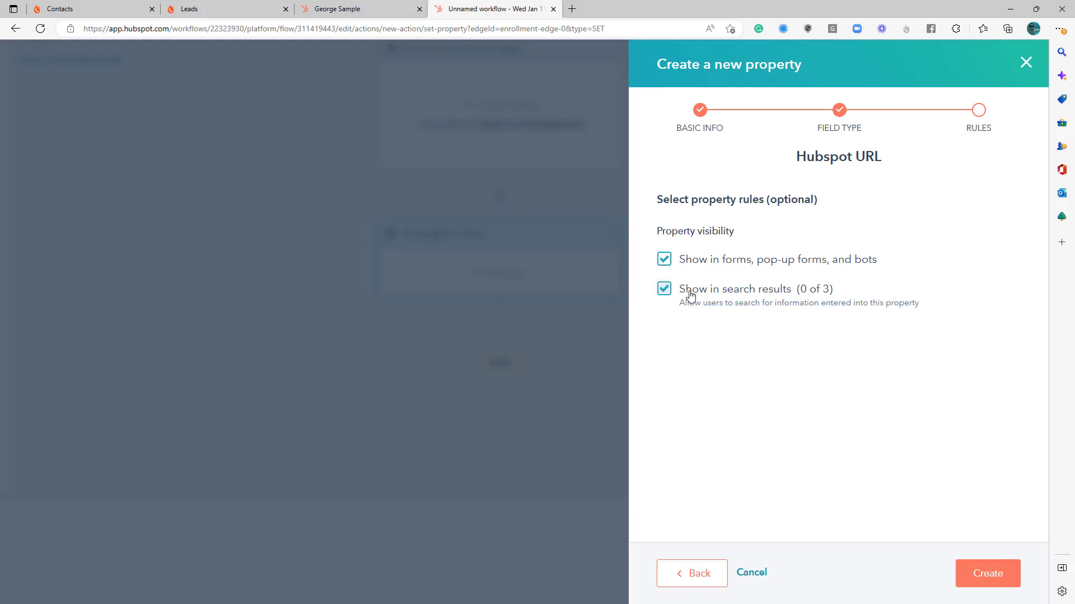
{"action": "left_click", "coordinate": [996, 575]}
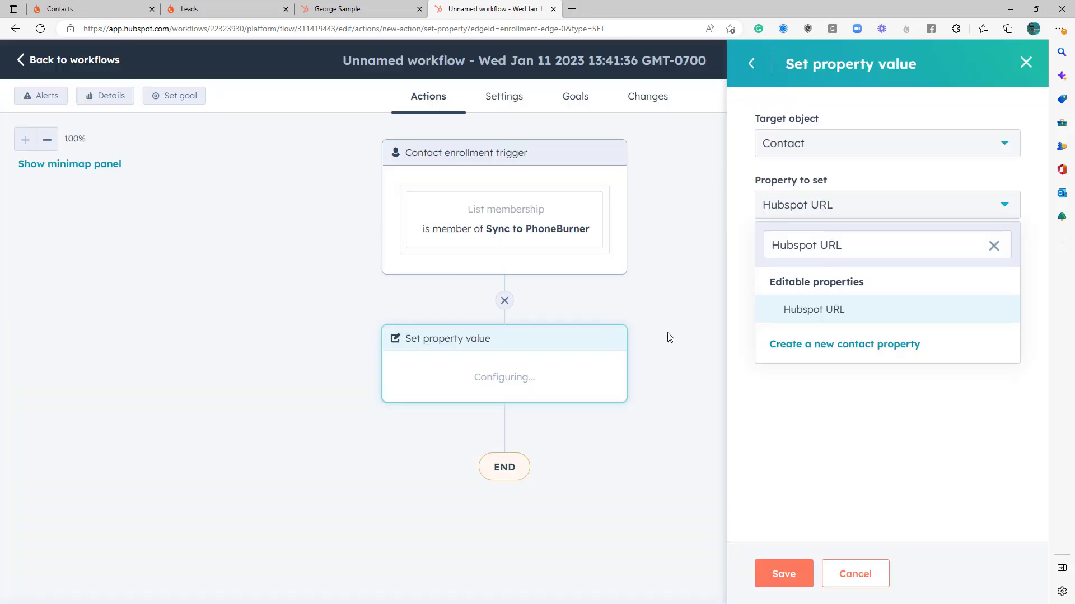
{"action": "left_click", "coordinate": [784, 574]}
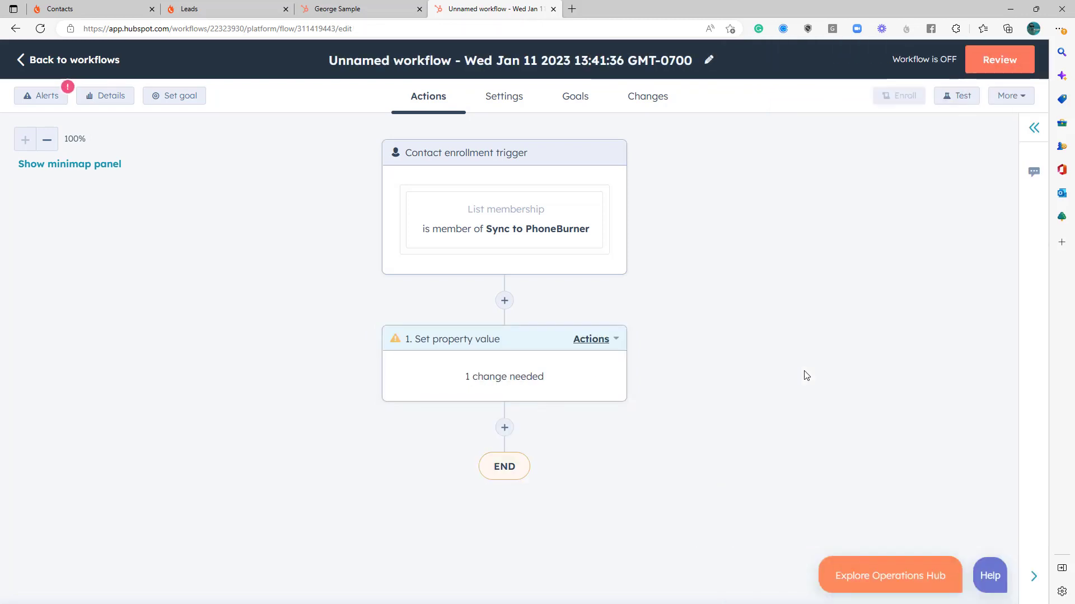
- Reopen the Set property value action and start editing its Hubspot URL value
{"action": "left_click", "coordinate": [537, 385]}
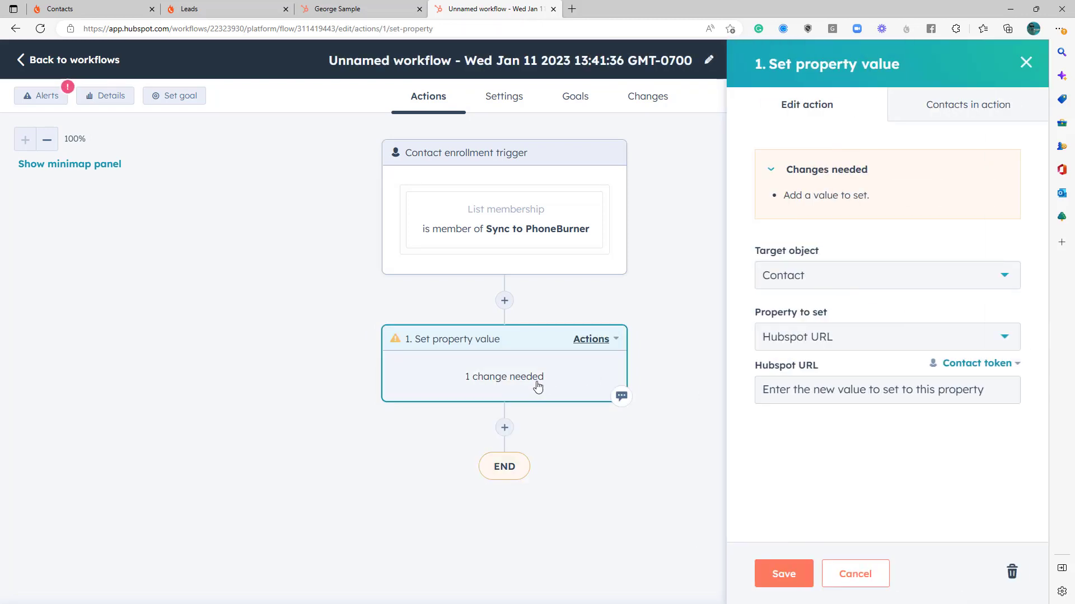
{"action": "left_click", "coordinate": [839, 391]}
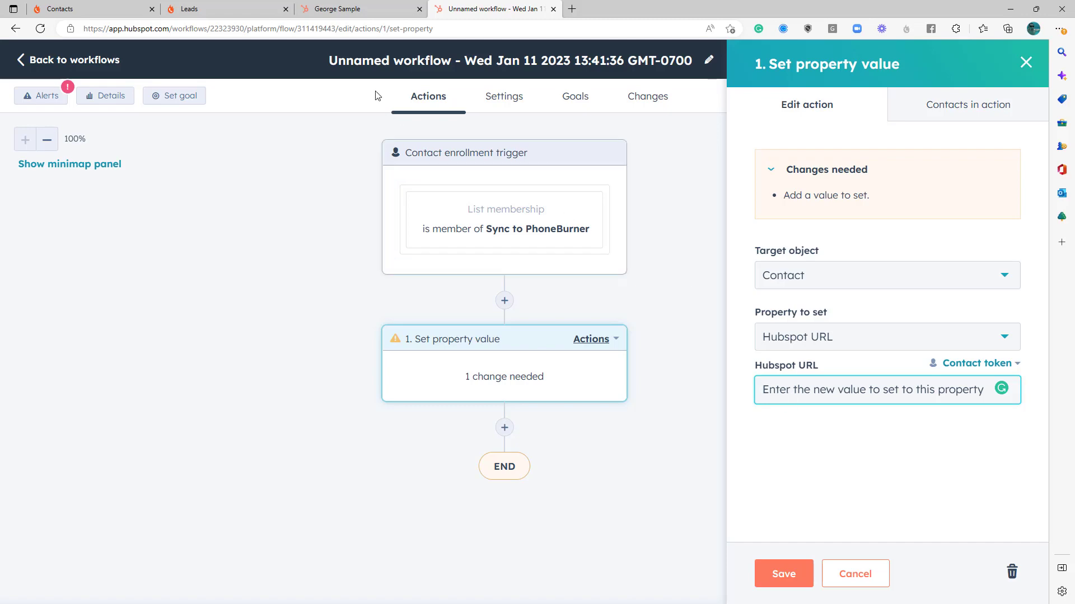
- Try to fill the Hubspot URL value with the web address of the sample contact's record, and clear the pasted text
{"action": "left_click", "coordinate": [353, 11]}
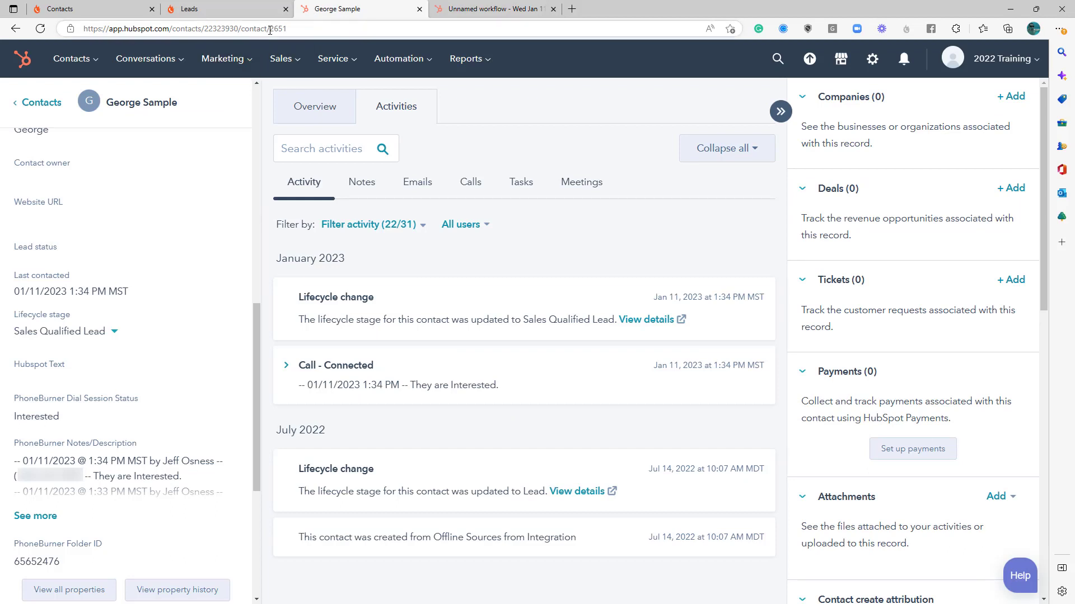
{"action": "left_click_drag", "start_coordinate": [270, 30], "coordinate": [85, 30]}
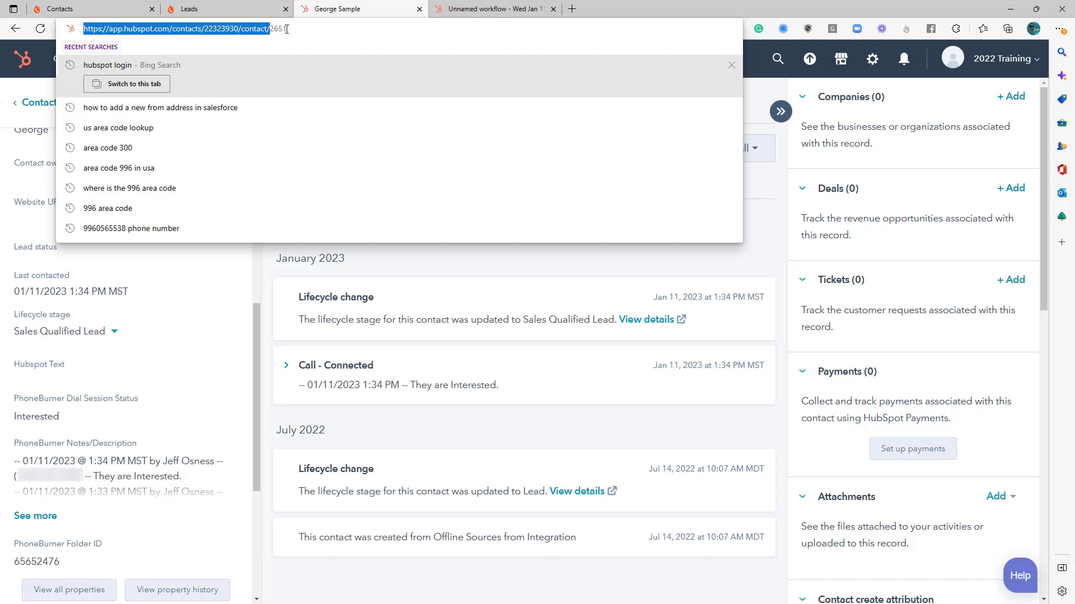
{"action": "left_click_drag", "start_coordinate": [287, 29], "coordinate": [87, 28]}
{"action": "left_click", "coordinate": [493, 9]}
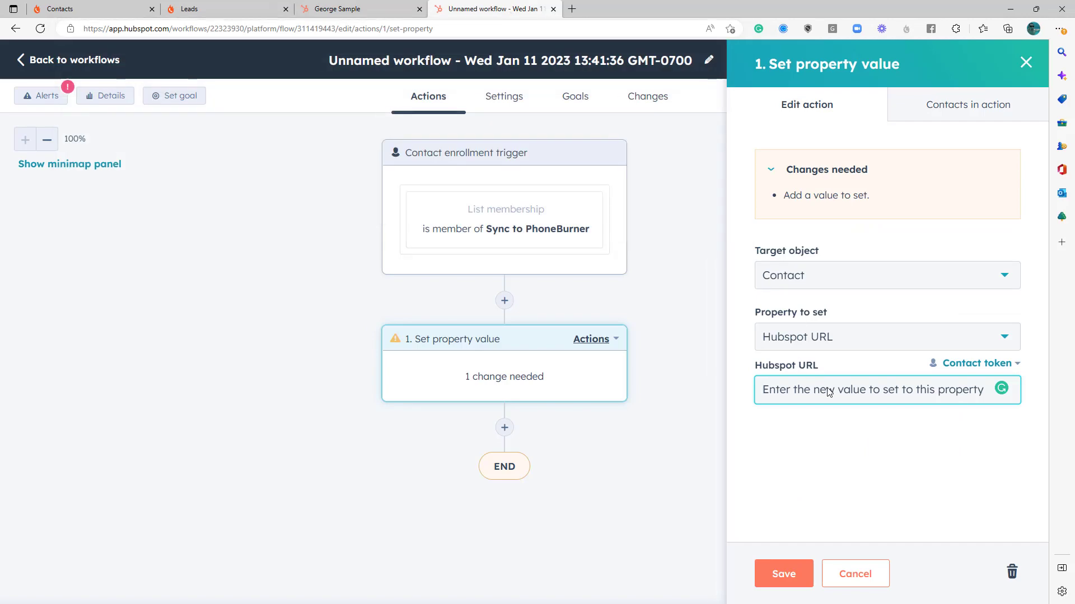
{"action": "type", "text": "George Sample (hubspot.com)"}
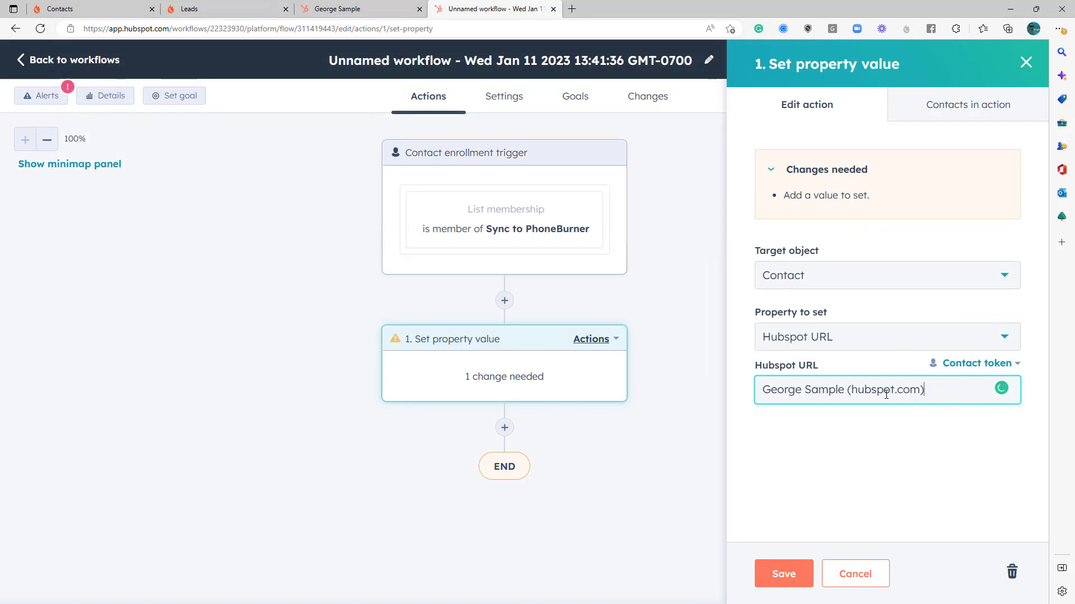
{"action": "key", "text": "ctrl+a"}
{"action": "key", "text": "ctrl+c"}
{"action": "key", "text": "BackSpace"}
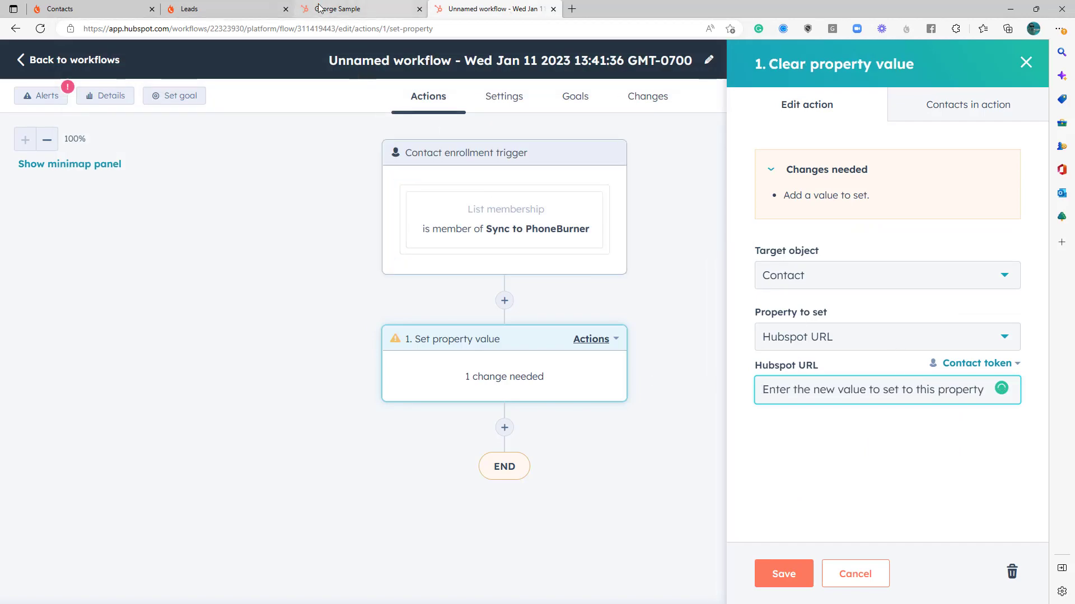
- Retry with the complete web address from the sample contact's record as the Hubspot URL value, and empty the value again
{"action": "left_click", "coordinate": [319, 7]}
{"action": "left_click", "coordinate": [381, 27]}
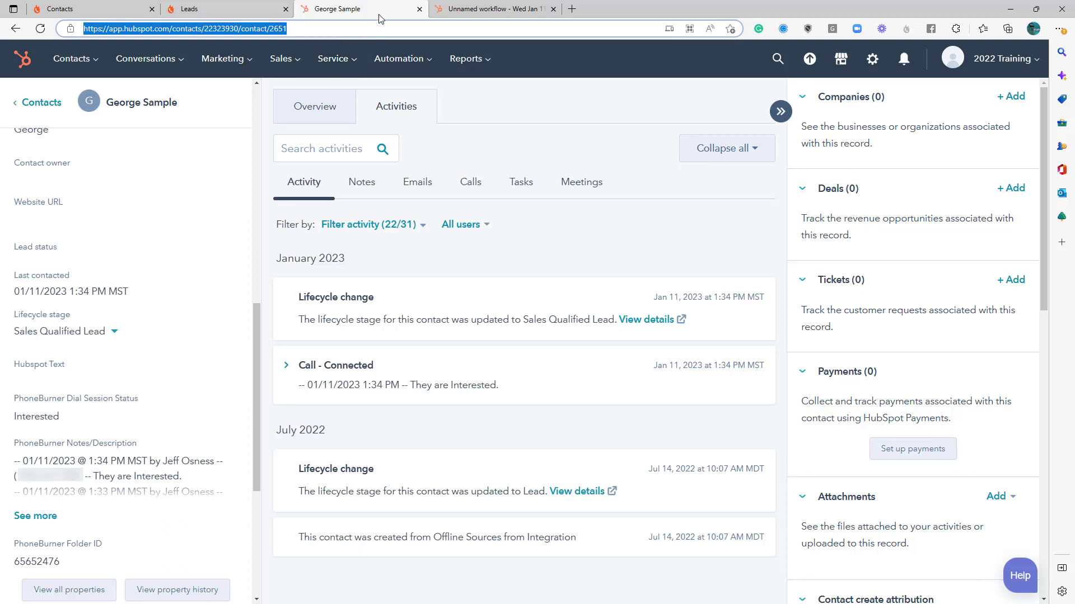
{"action": "left_click", "coordinate": [470, 10]}
{"action": "key", "text": "ctrl+v"}
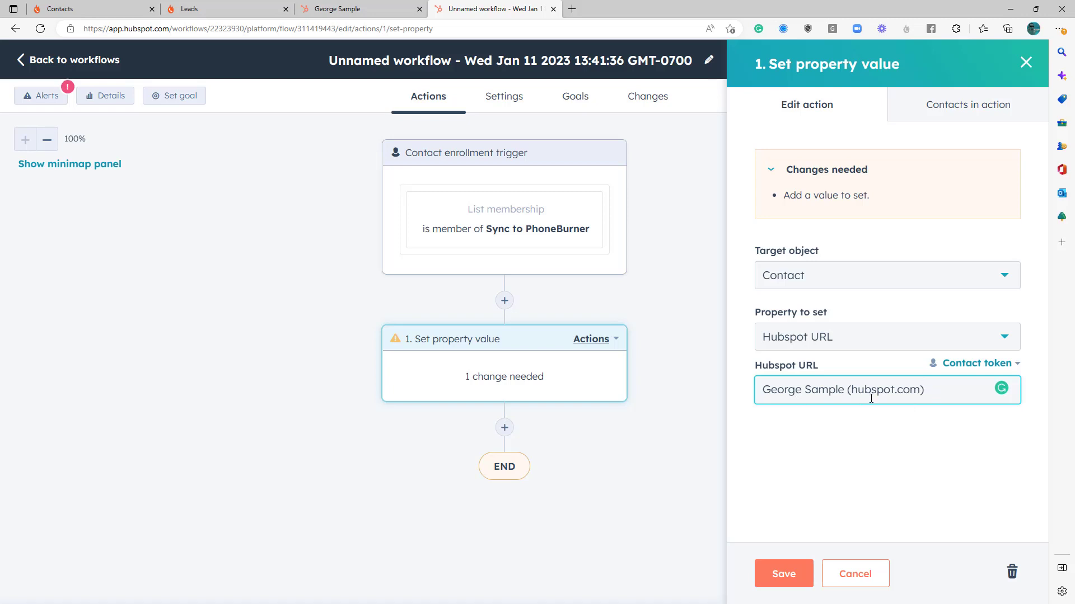
{"action": "left_click_drag", "start_coordinate": [924, 392], "coordinate": [680, 403]}
{"action": "key", "text": "BackSpace"}
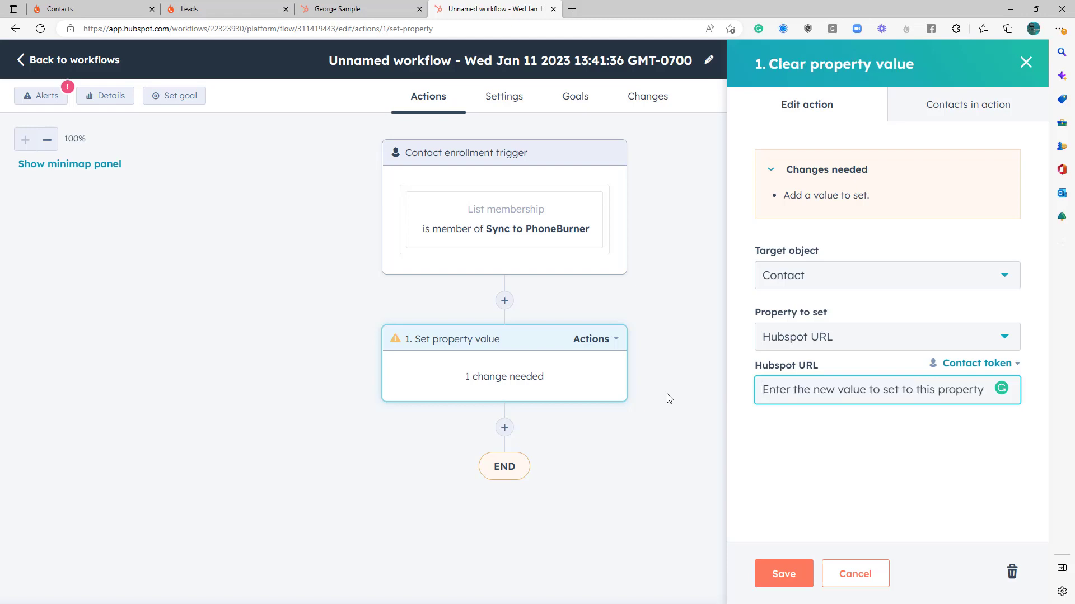
- Copy the sample contact record's web address only up to "contact/", without the record number, into the Hubspot URL value
{"action": "left_click", "coordinate": [330, 15]}
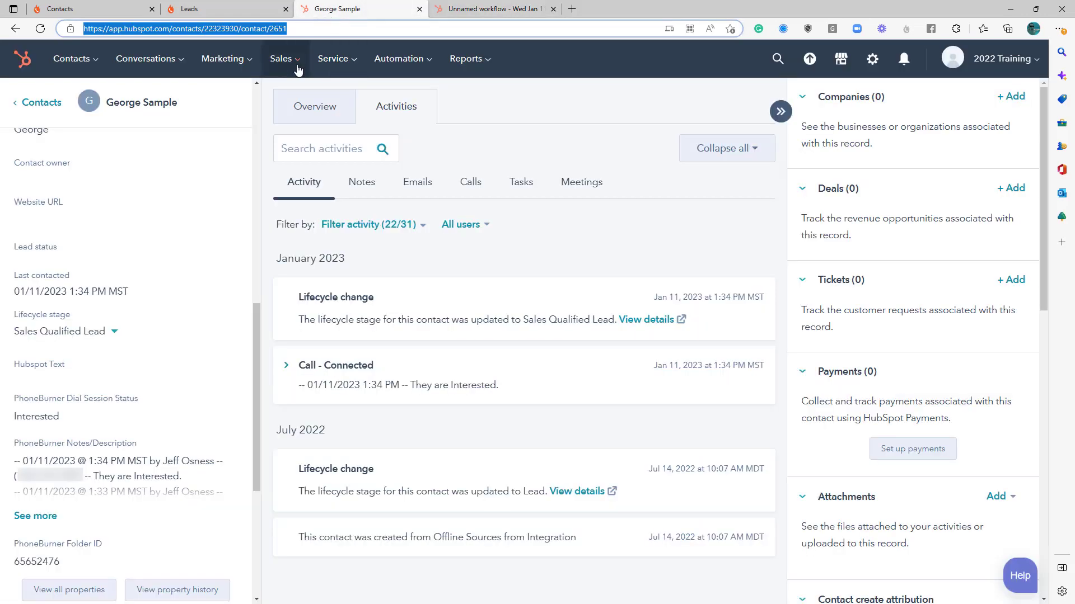
{"action": "left_click", "coordinate": [273, 28]}
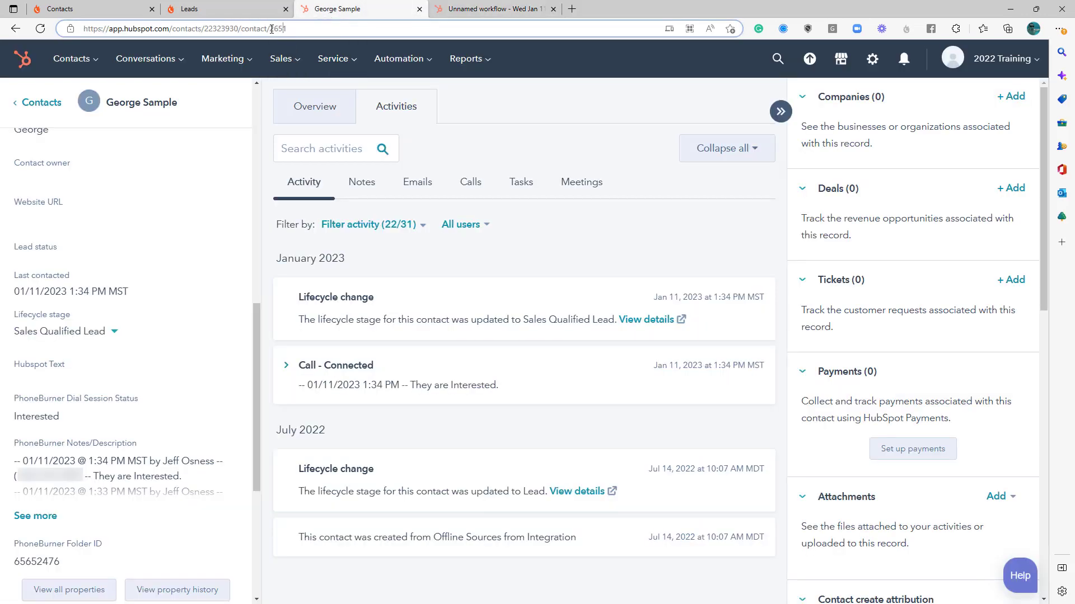
{"action": "left_click_drag", "start_coordinate": [271, 28], "coordinate": [79, 31]}
{"action": "key", "text": "ctrl+c"}
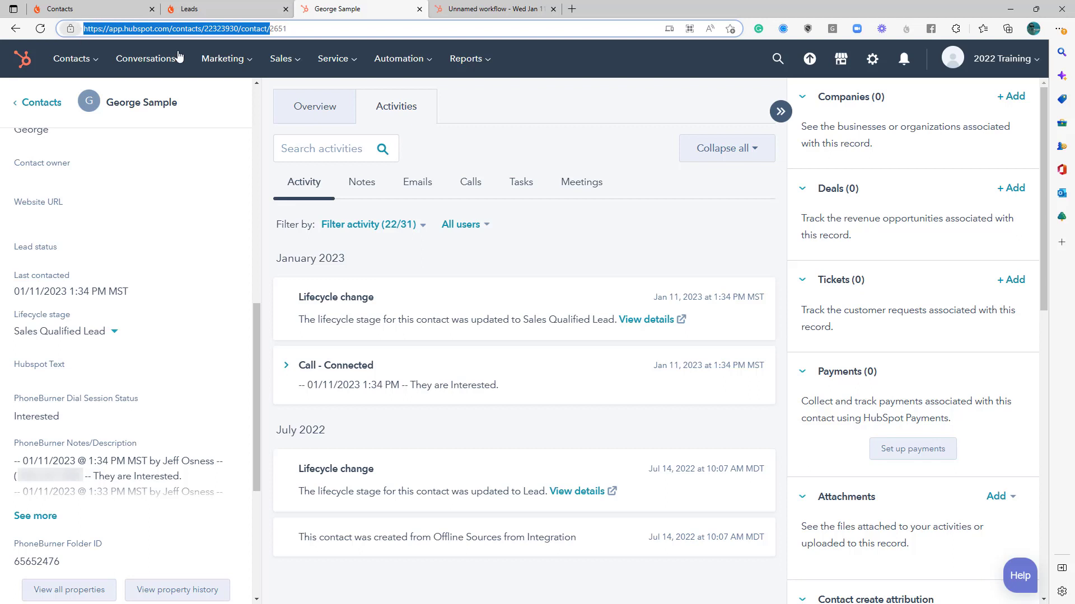
{"action": "left_click", "coordinate": [496, 9]}
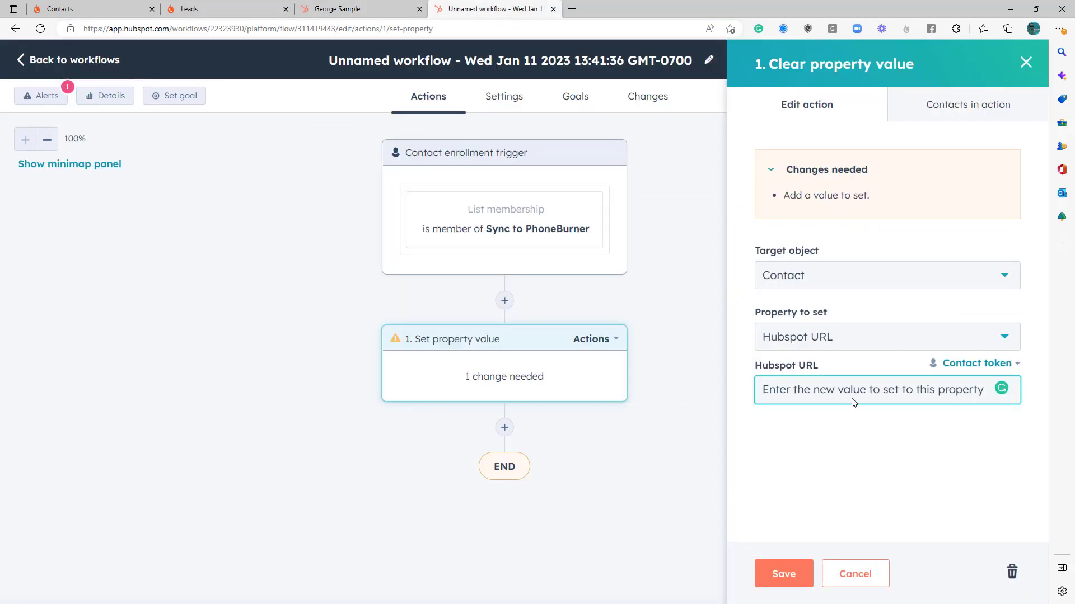
{"action": "key", "text": "ctrl+v"}
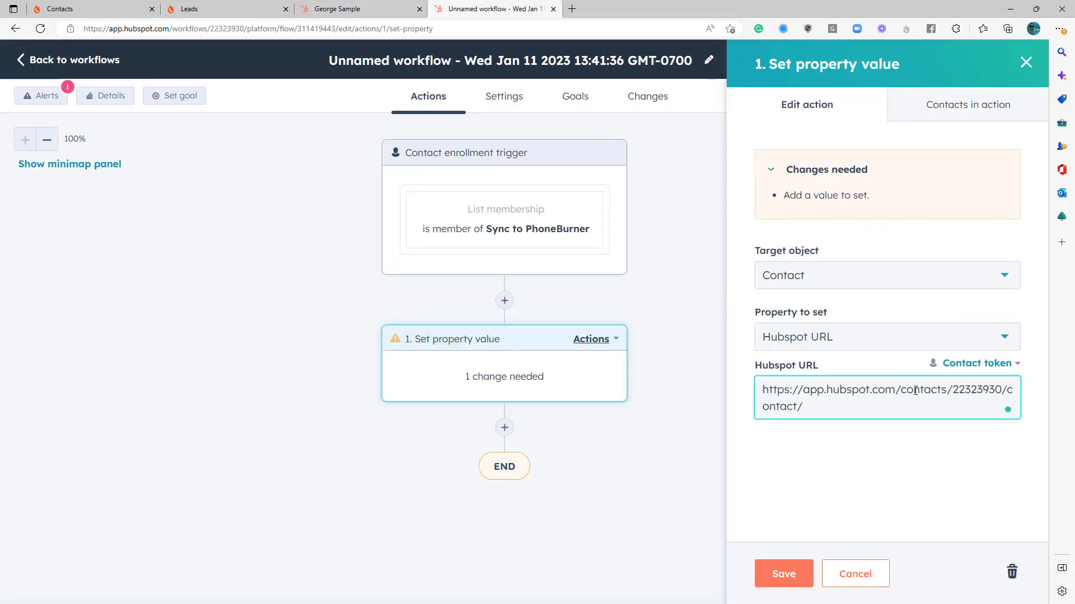
- Append the Record ID contact token to the end of the Hubspot URL value and save the action
{"action": "left_click", "coordinate": [990, 366]}
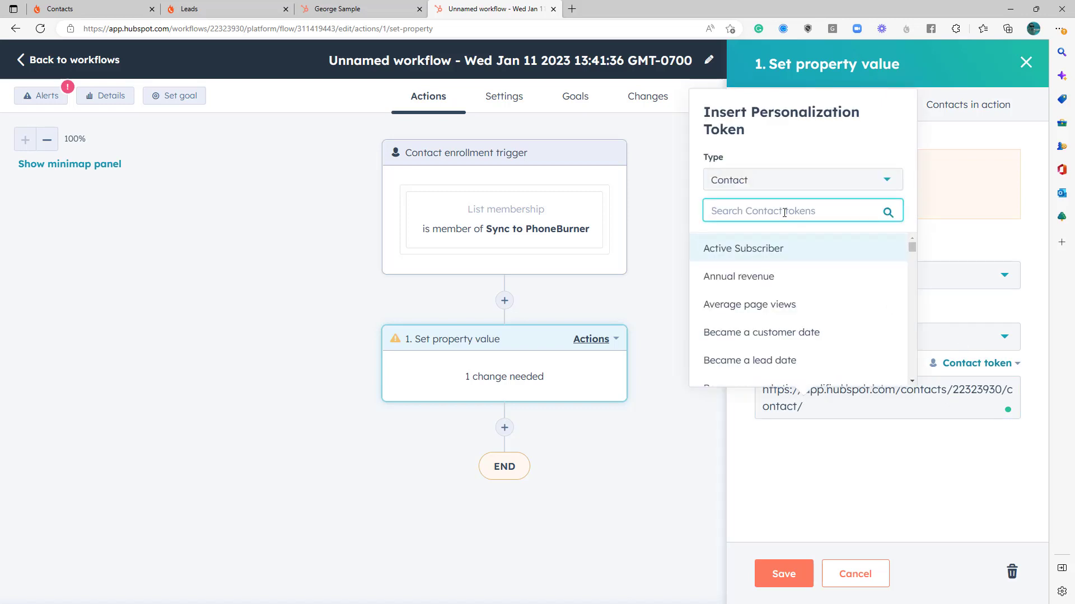
{"action": "type", "text": "id"}
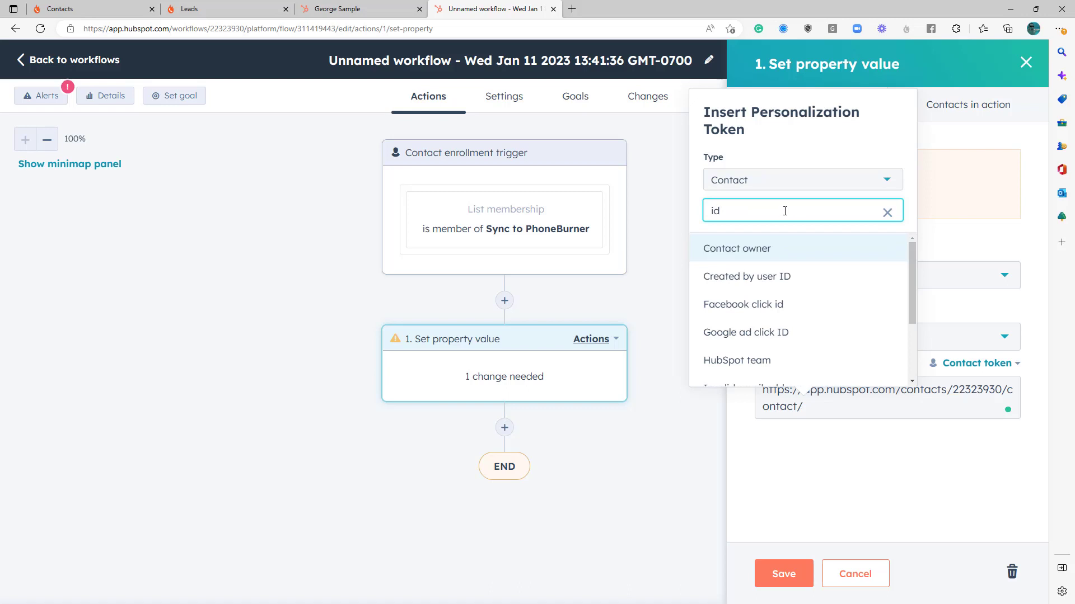
{"action": "scroll", "coordinate": [800, 255], "scroll_direction": "down", "scroll_amount": 3}
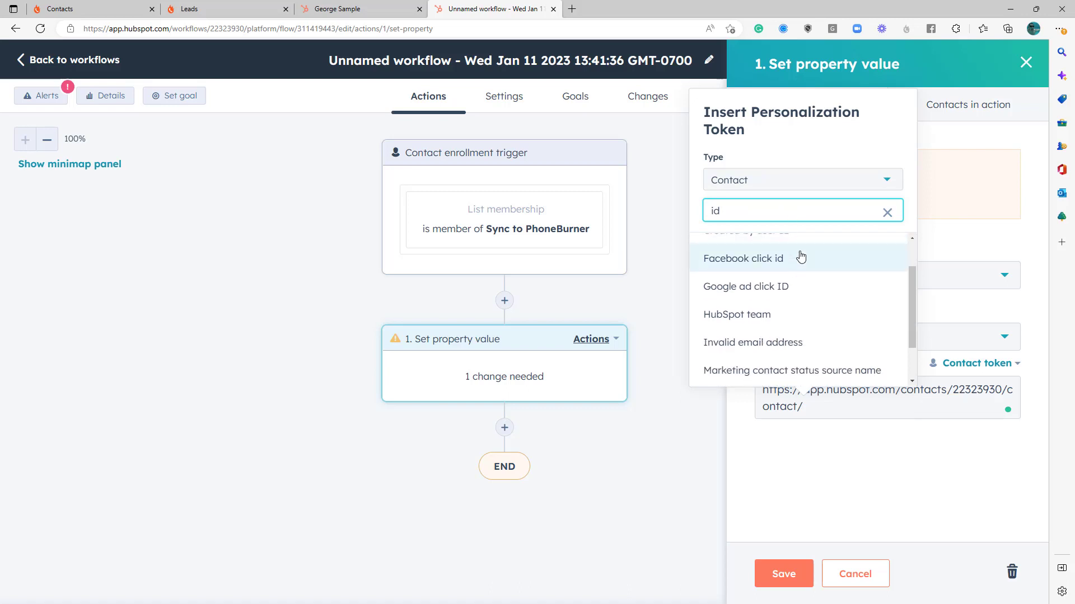
{"action": "scroll", "coordinate": [800, 256], "scroll_direction": "down", "scroll_amount": 1}
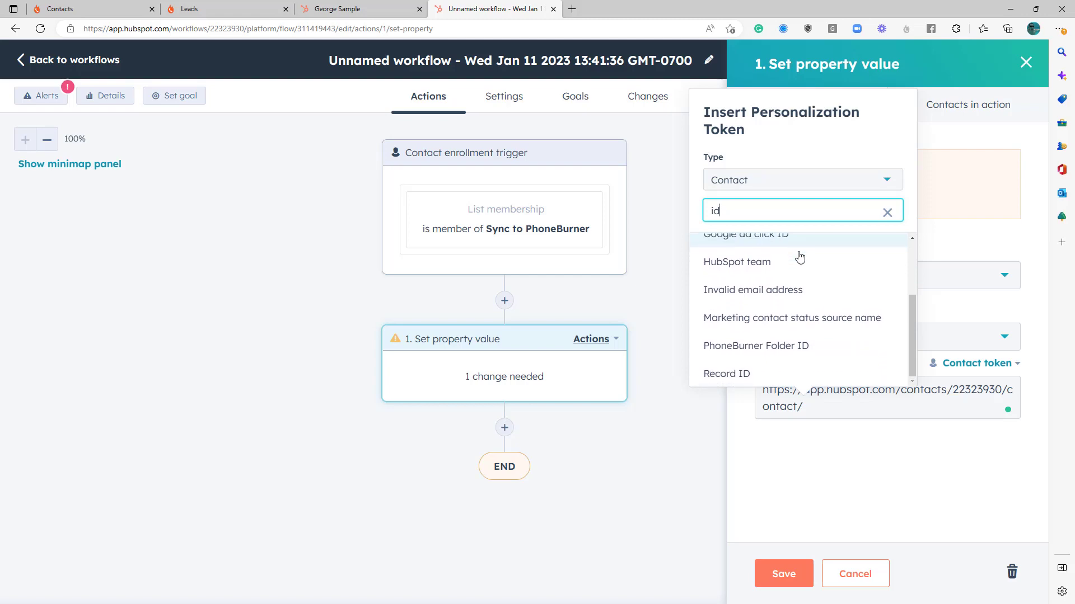
{"action": "left_click", "coordinate": [748, 381]}
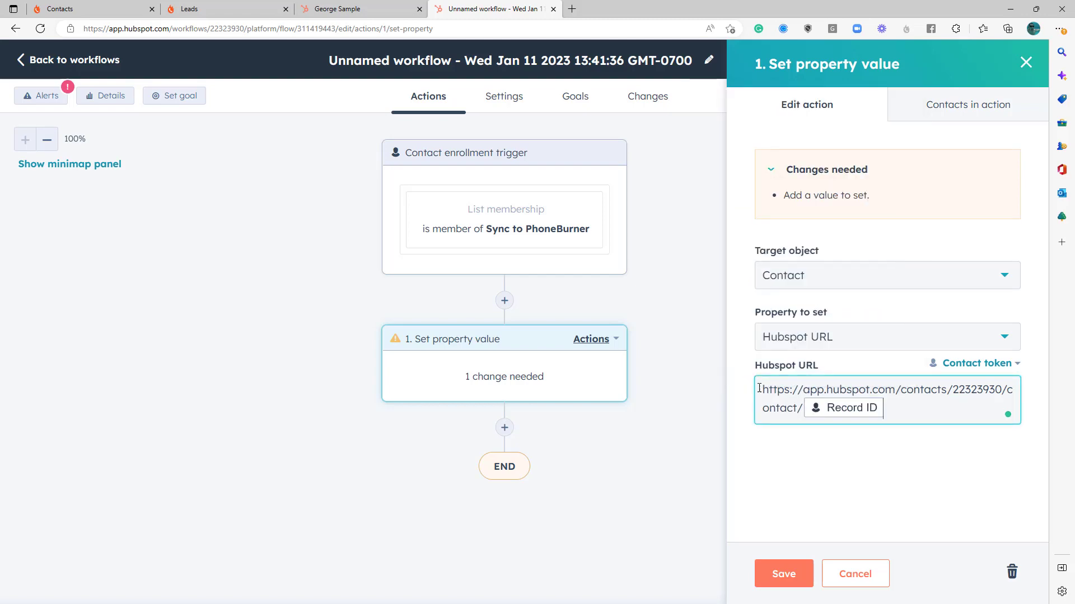
{"action": "left_click", "coordinate": [335, 14]}
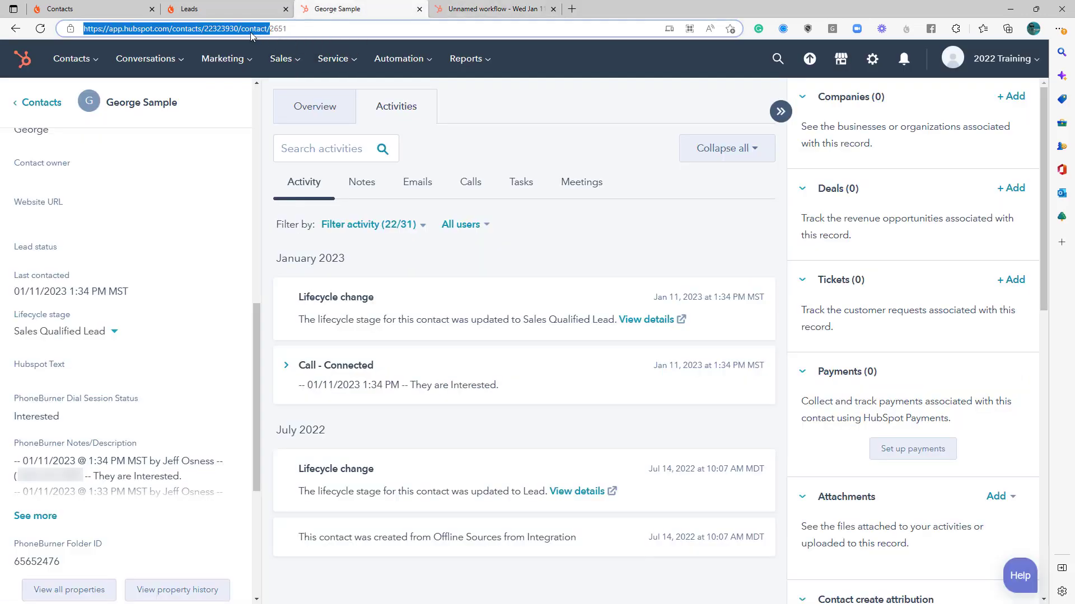
{"action": "left_click", "coordinate": [464, 14]}
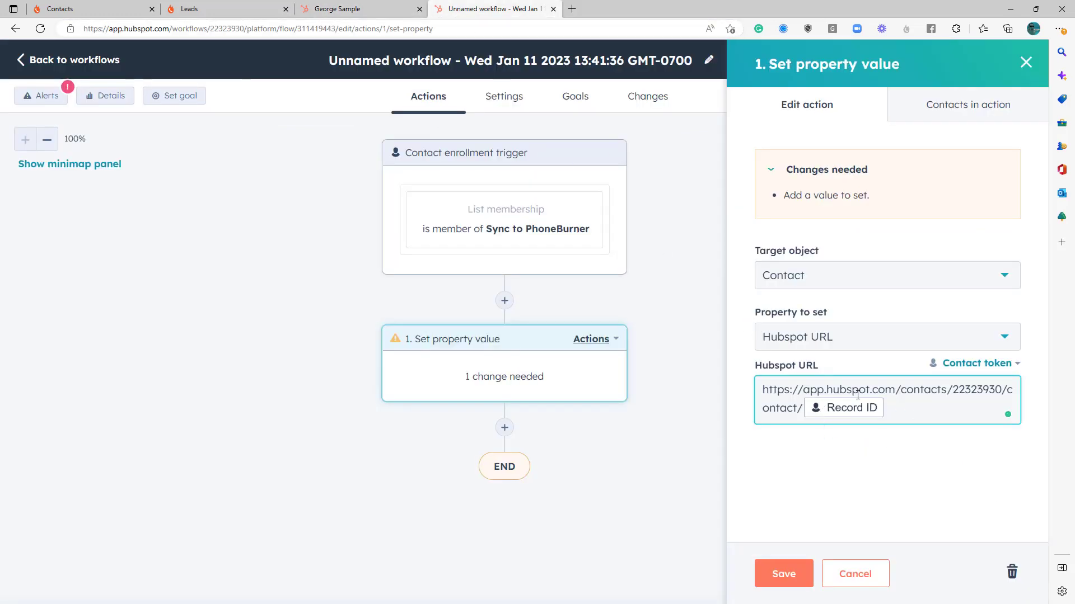
{"action": "left_click", "coordinate": [793, 574]}
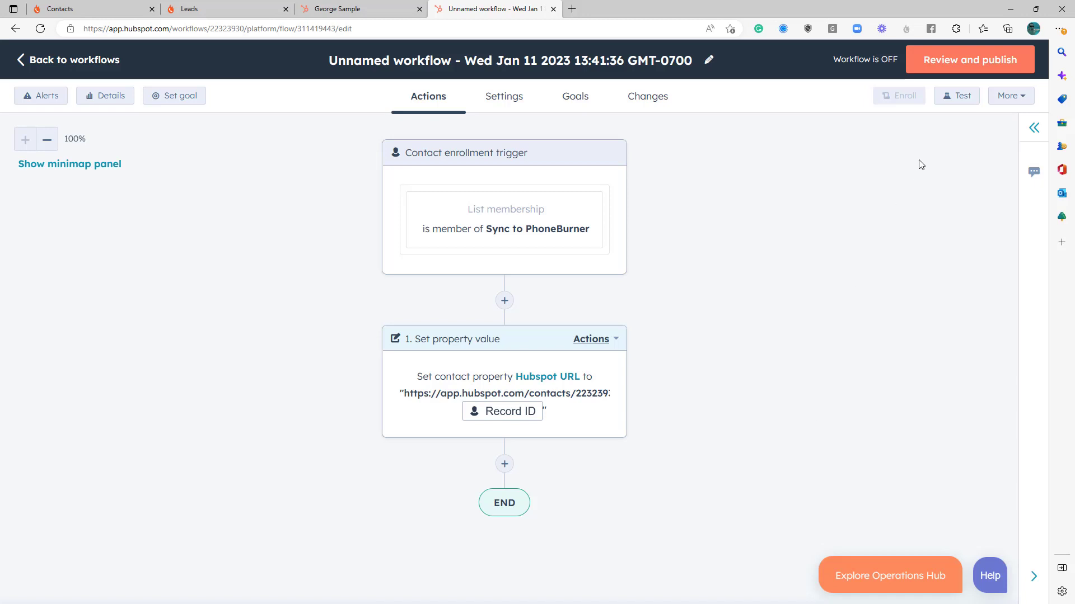
- Review the workflow, choose to enroll existing contacts who meet the trigger criteria as of now, and turn it on
{"action": "left_click", "coordinate": [1000, 64]}
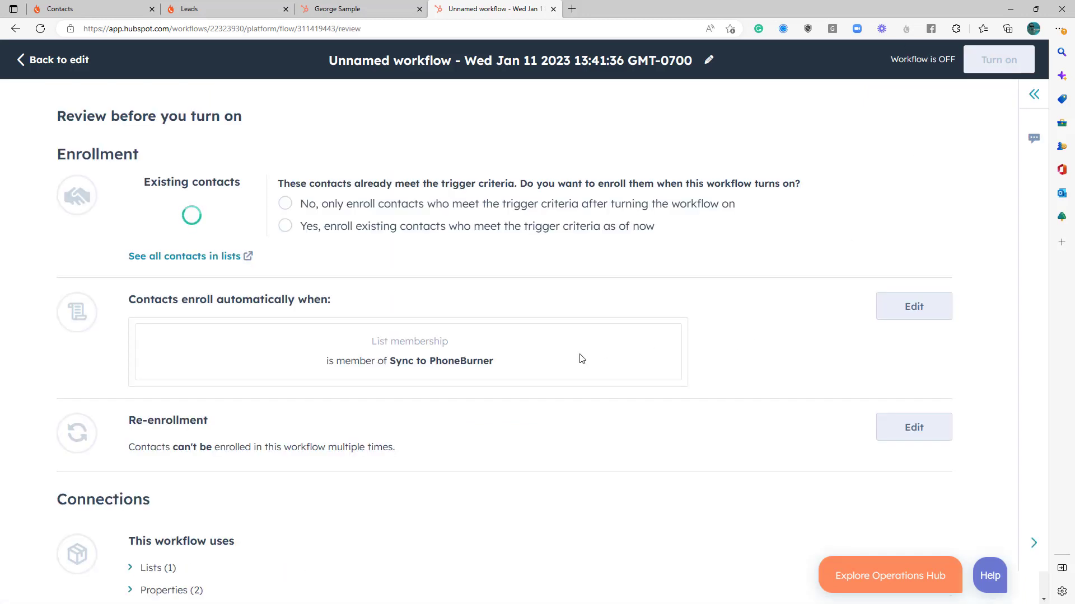
{"action": "left_click", "coordinate": [285, 227]}
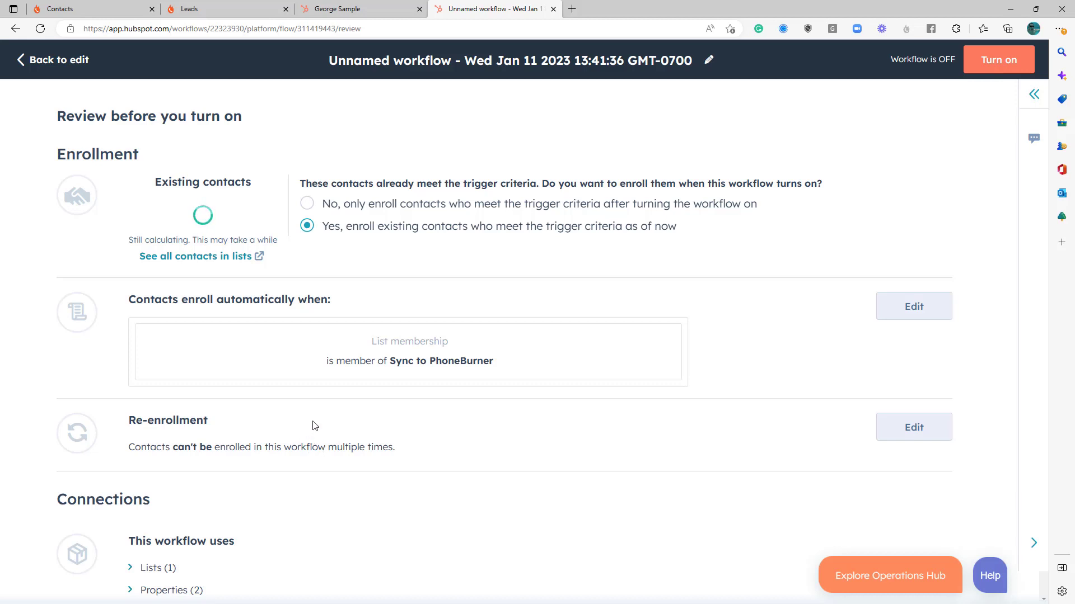
{"action": "left_click", "coordinate": [998, 60]}
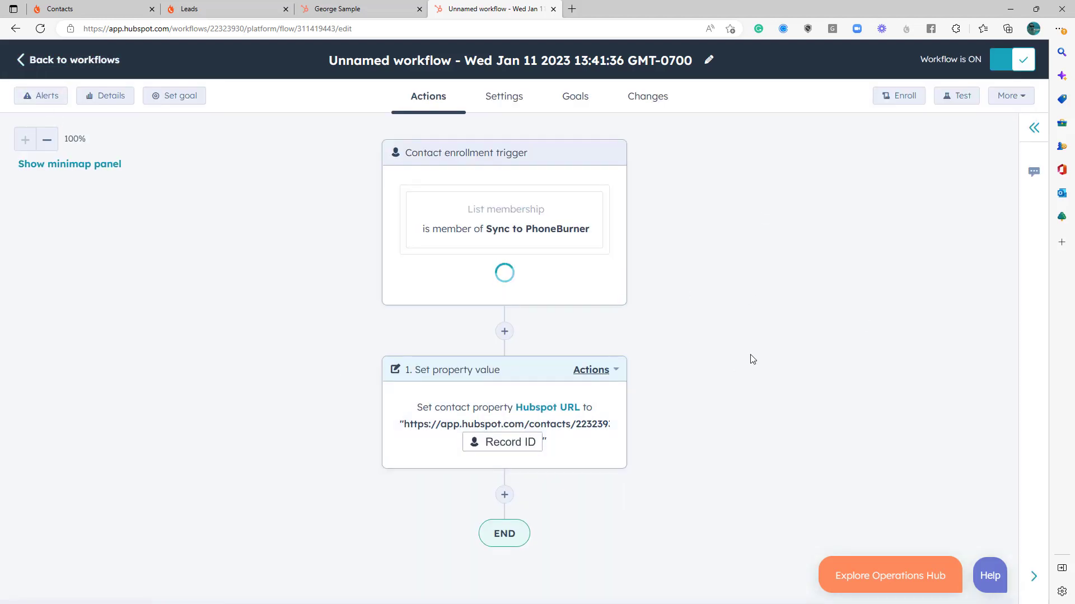
- Rename the workflow as "Set the Hubspot Contact URL" and save the name
{"action": "left_click", "coordinate": [708, 60]}
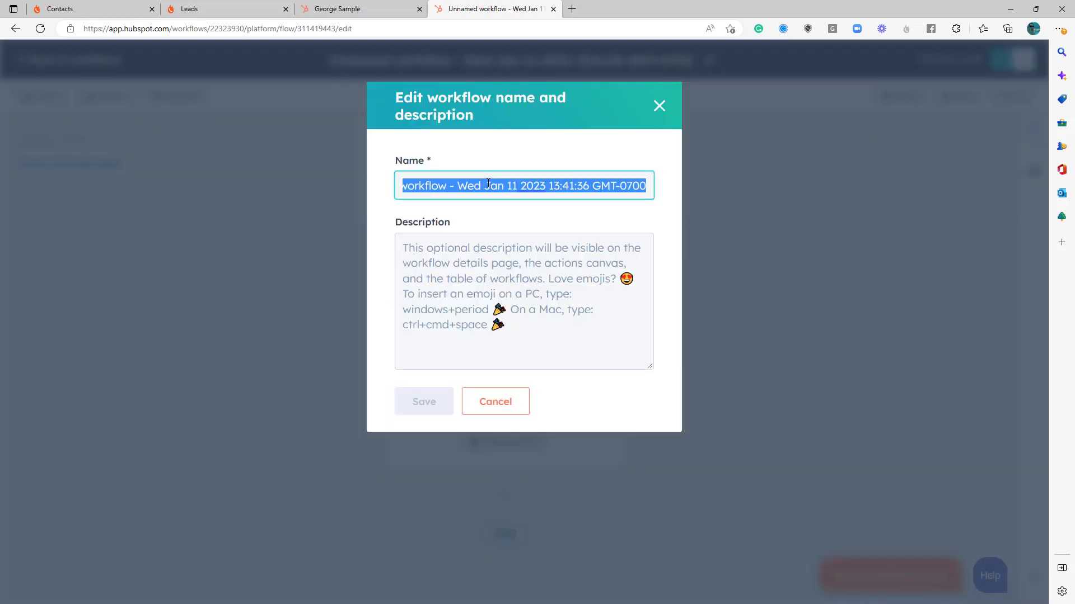
{"action": "type", "text": "Set the Hubspot Co"}
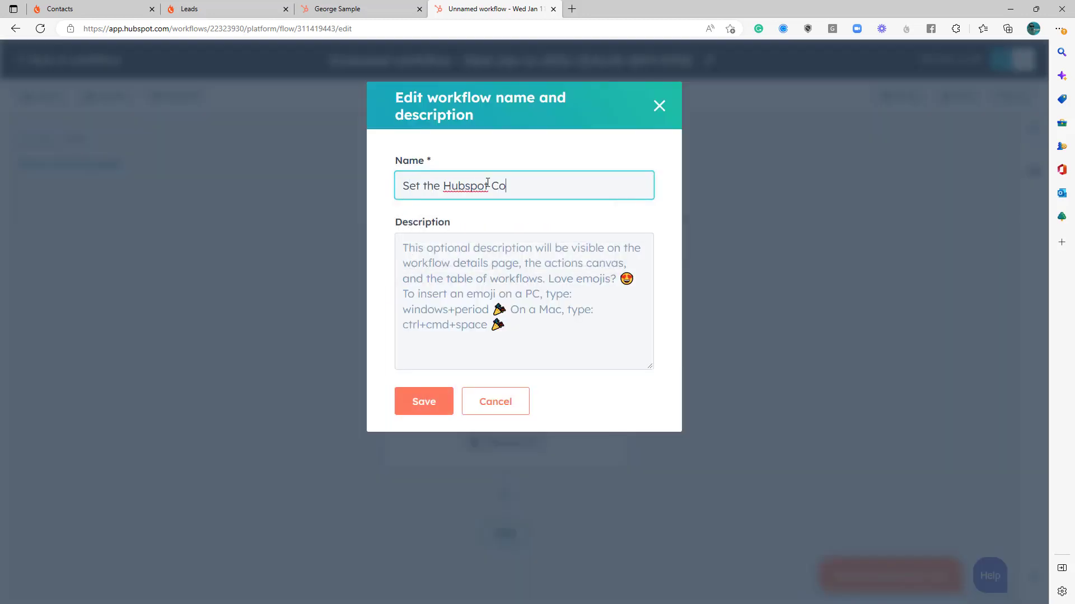
{"action": "type", "text": "ntact URL"}
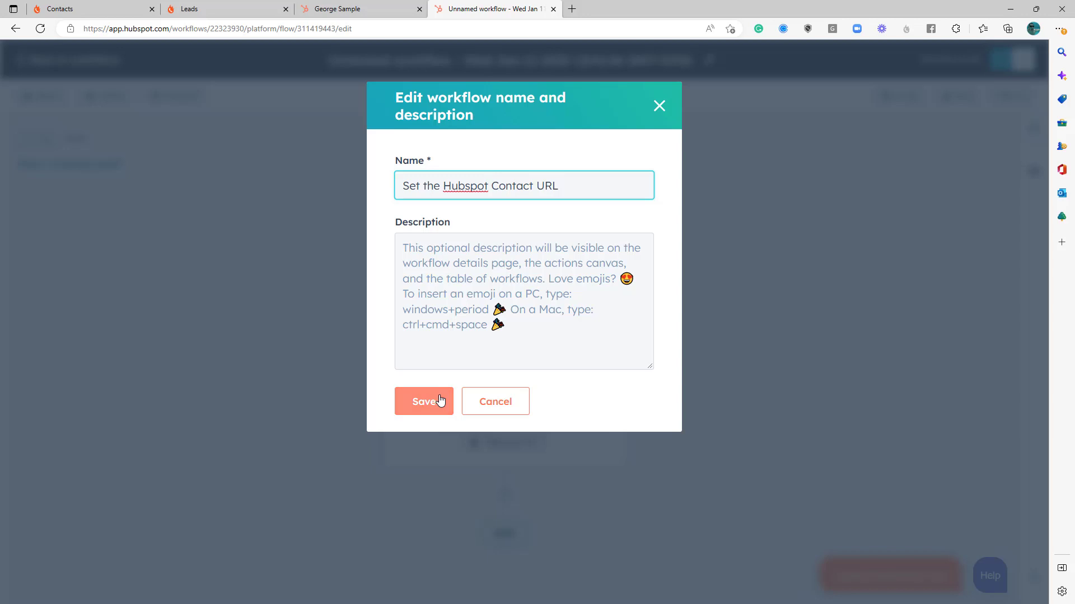
{"action": "left_click", "coordinate": [441, 401]}
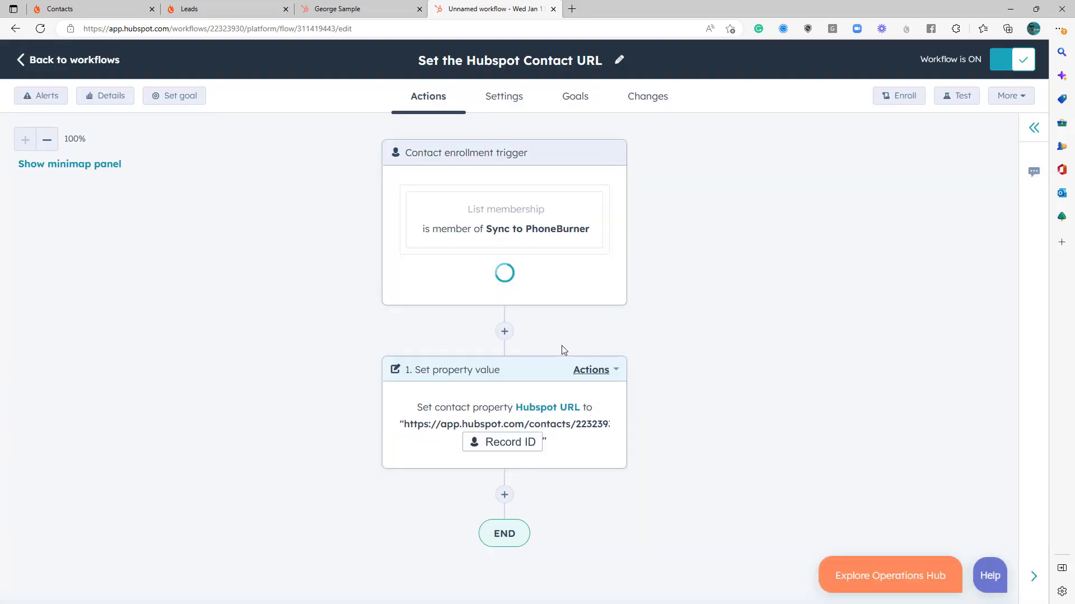
- Leave the workflow and open the PhoneBurner app built by HubSpot from the connected apps in the account settings
{"action": "left_click", "coordinate": [20, 61]}
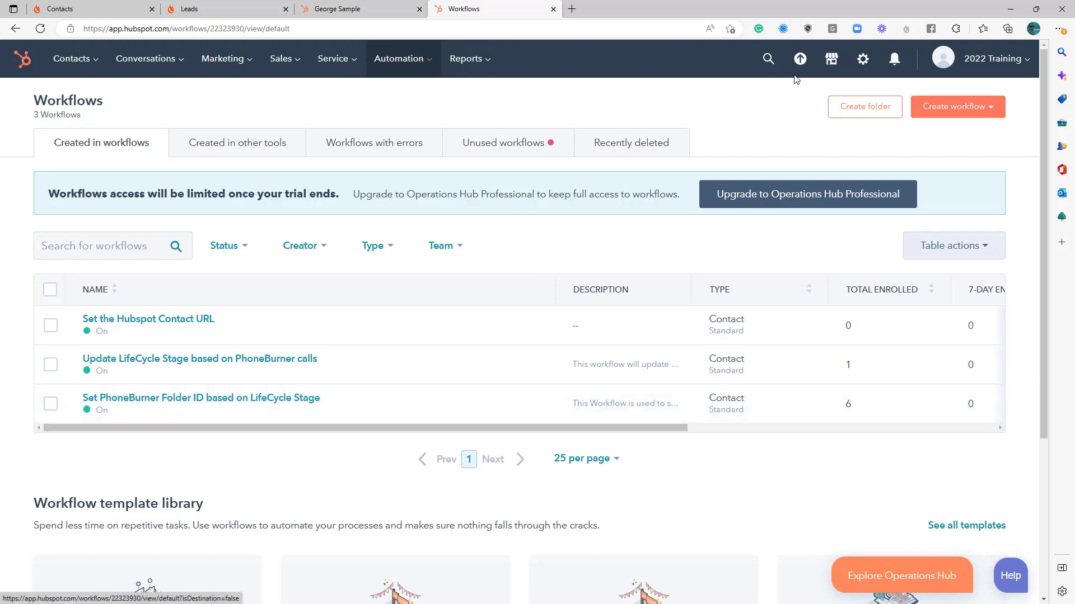
{"action": "left_click", "coordinate": [865, 59]}
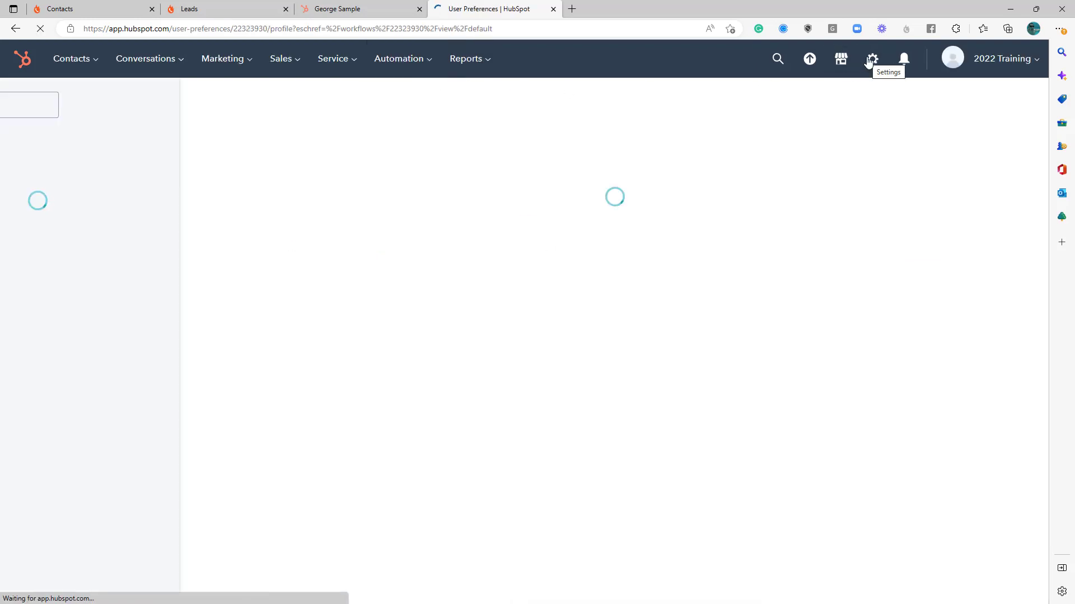
{"action": "left_click", "coordinate": [78, 400]}
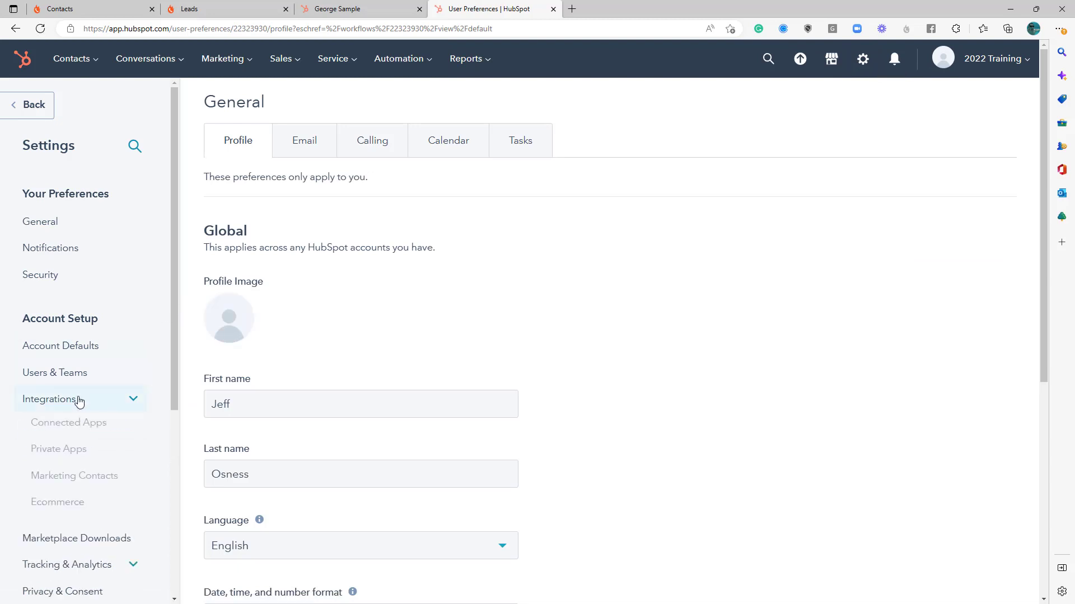
{"action": "left_click", "coordinate": [84, 424]}
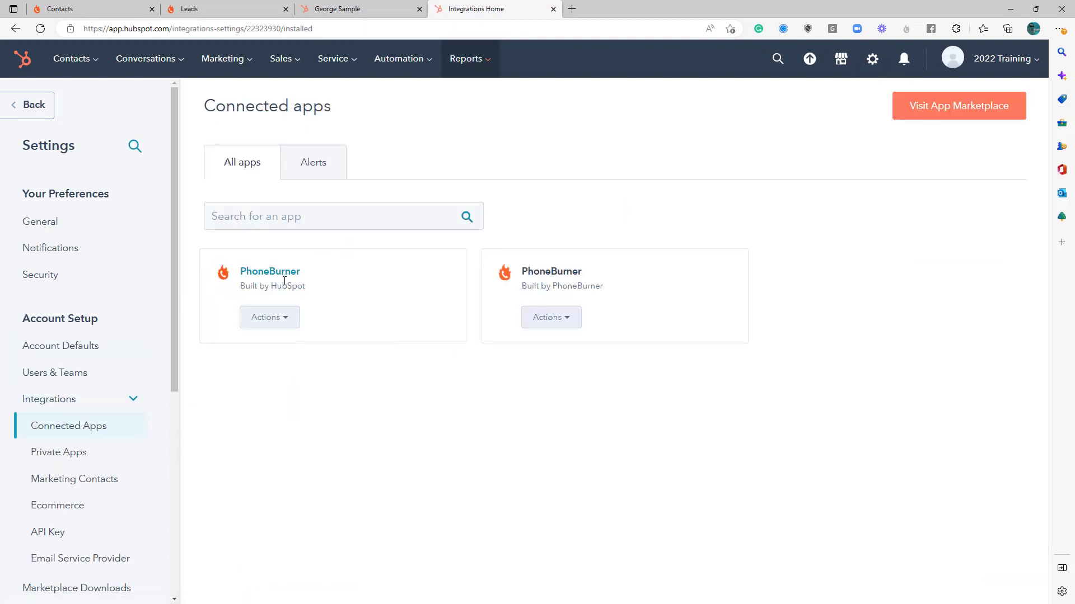
{"action": "left_click", "coordinate": [283, 278]}
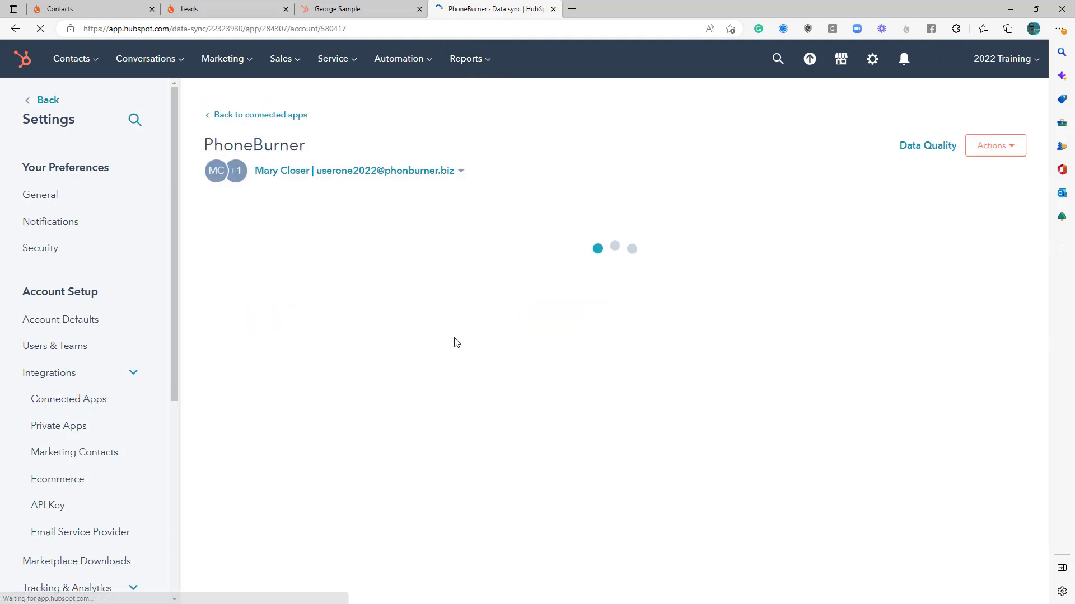
- Switch the PhoneBurner app to the Hubspot 2022 training account connection and open its Contact sync settings for editing
{"action": "left_click", "coordinate": [465, 172]}
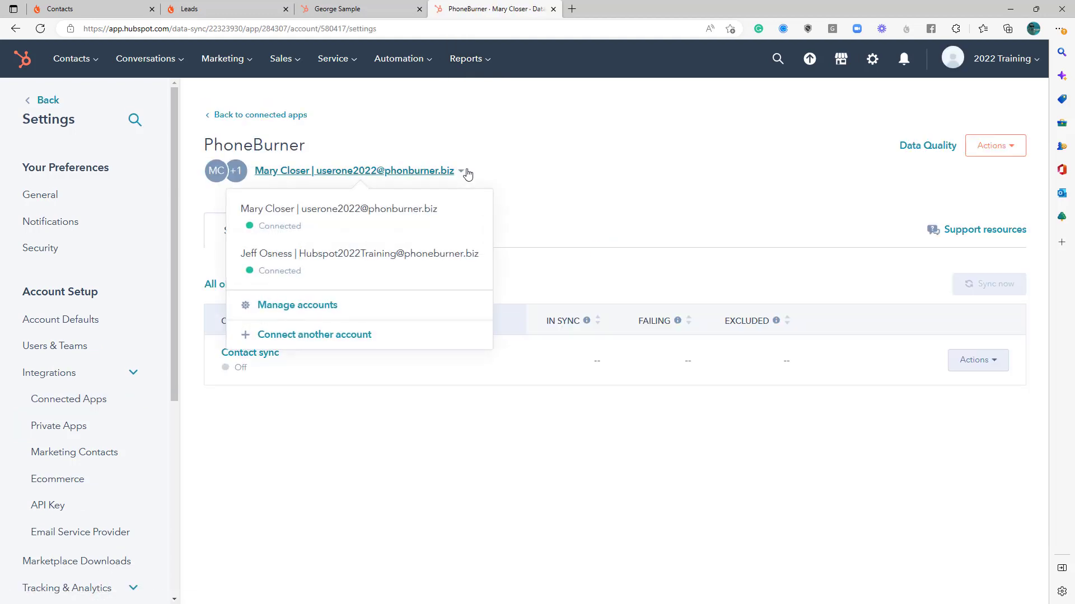
{"action": "left_click", "coordinate": [365, 263]}
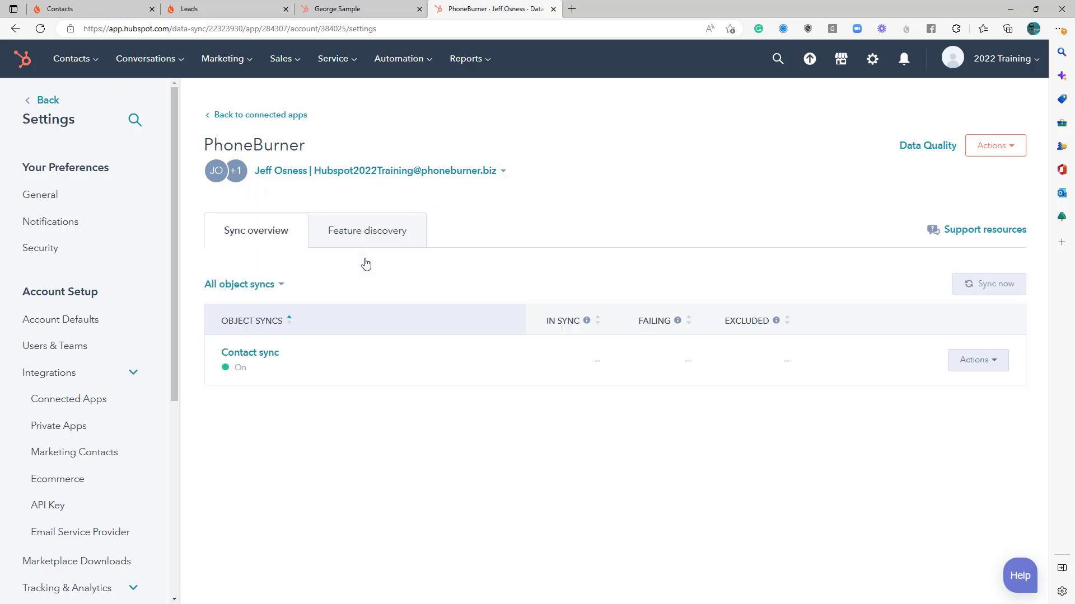
{"action": "left_click", "coordinate": [974, 368]}
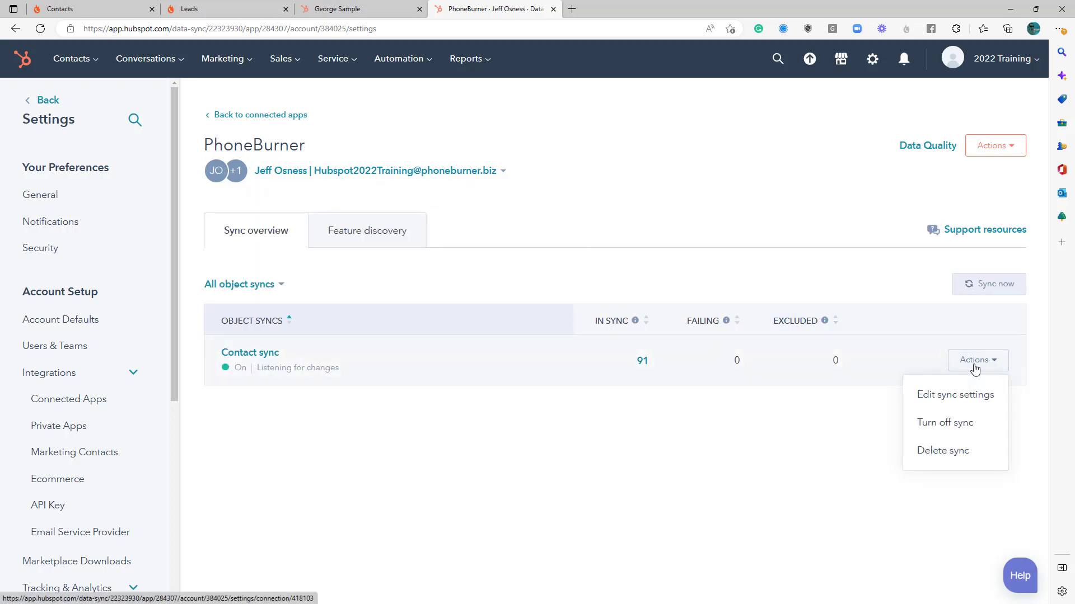
{"action": "left_click", "coordinate": [956, 397]}
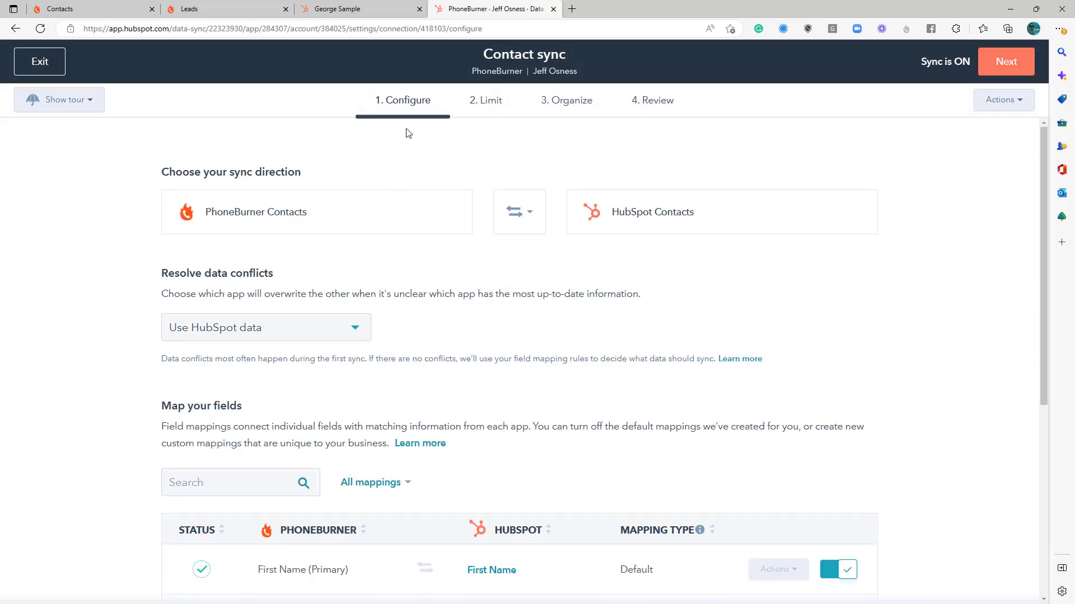
- Add a new field mapping to the Contact sync and choose Hubspot URL as its HubSpot property
{"action": "scroll", "coordinate": [422, 343], "scroll_direction": "down", "scroll_amount": 5}
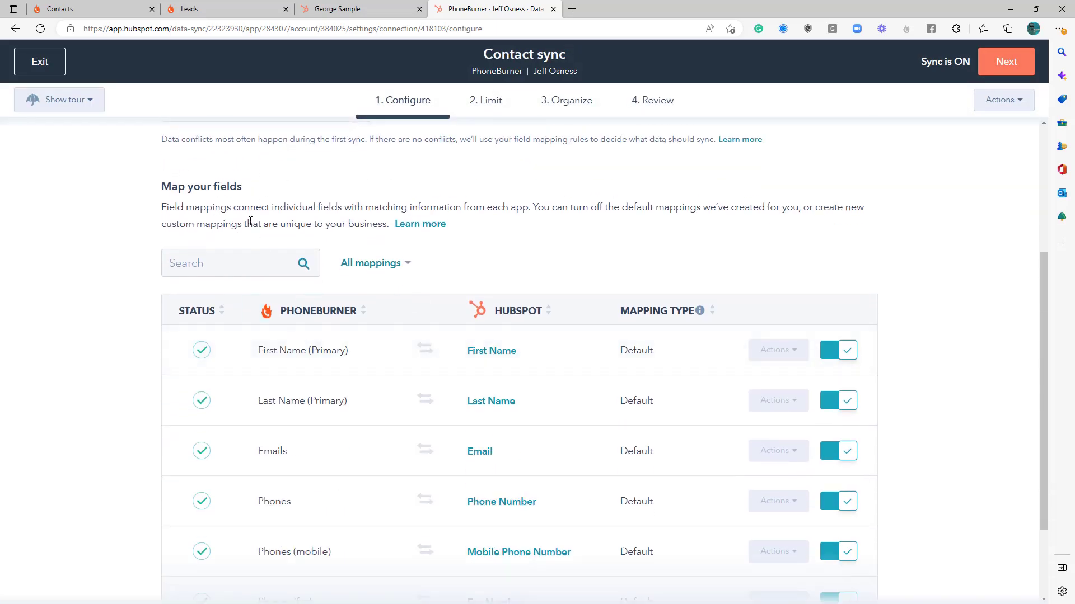
{"action": "scroll", "coordinate": [487, 267], "scroll_direction": "down", "scroll_amount": 2}
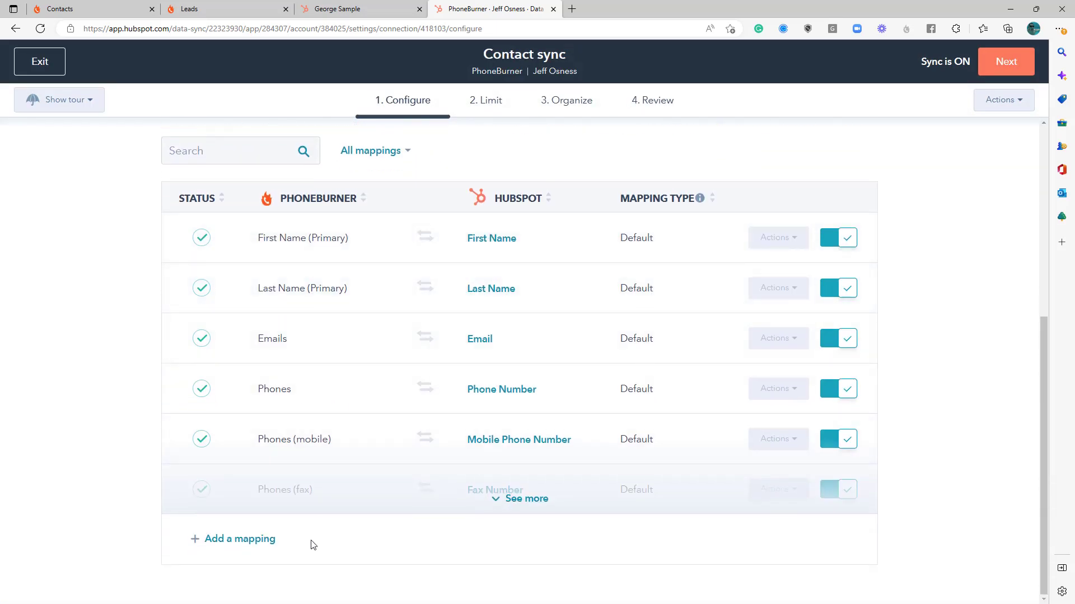
{"action": "left_click", "coordinate": [270, 547]}
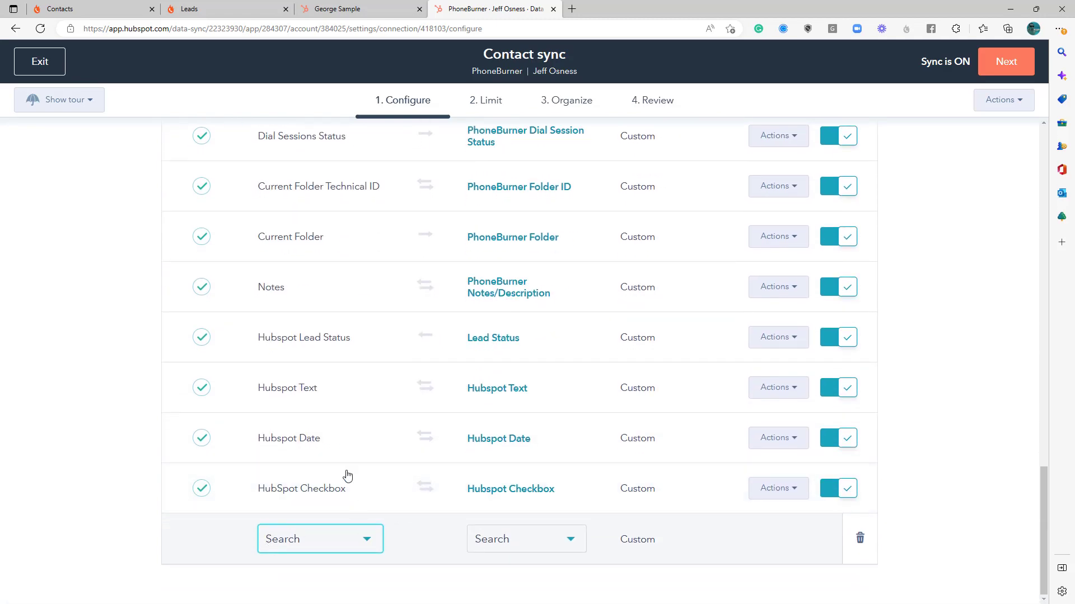
{"action": "left_click", "coordinate": [546, 544]}
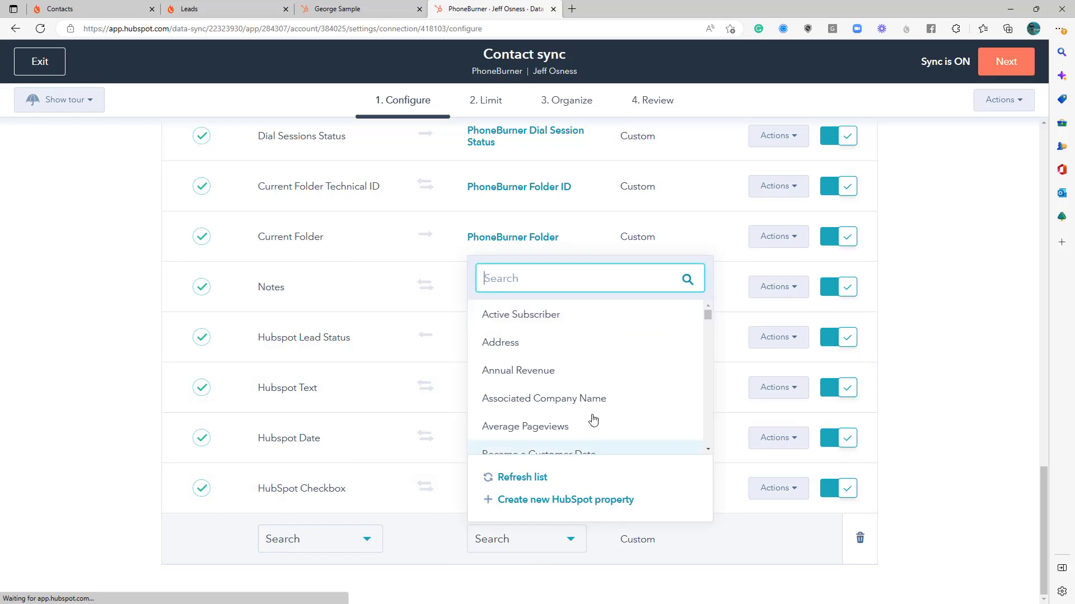
{"action": "type", "text": "hubs"}
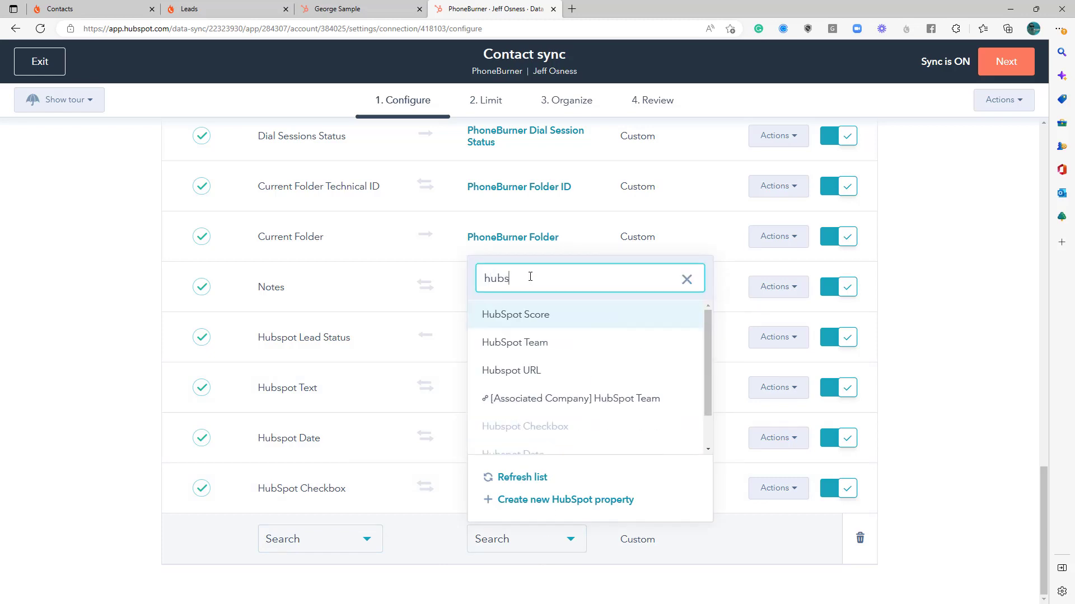
{"action": "left_click", "coordinate": [514, 377]}
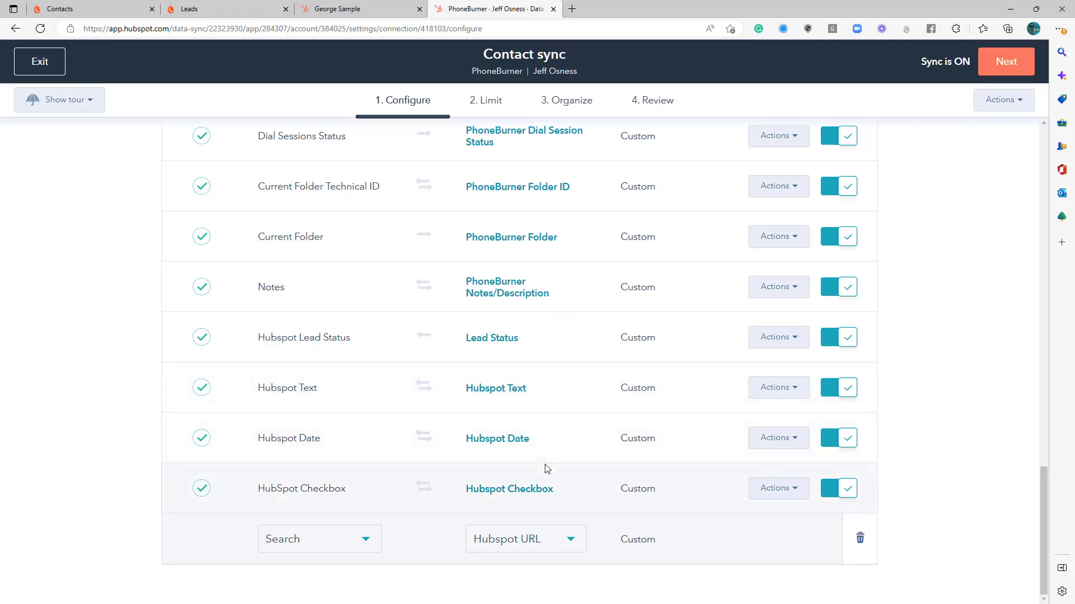
- Switch to PhoneBurner and create a custom contact field named Hubspot URL with the Text Field type
{"action": "left_click", "coordinate": [81, 9]}
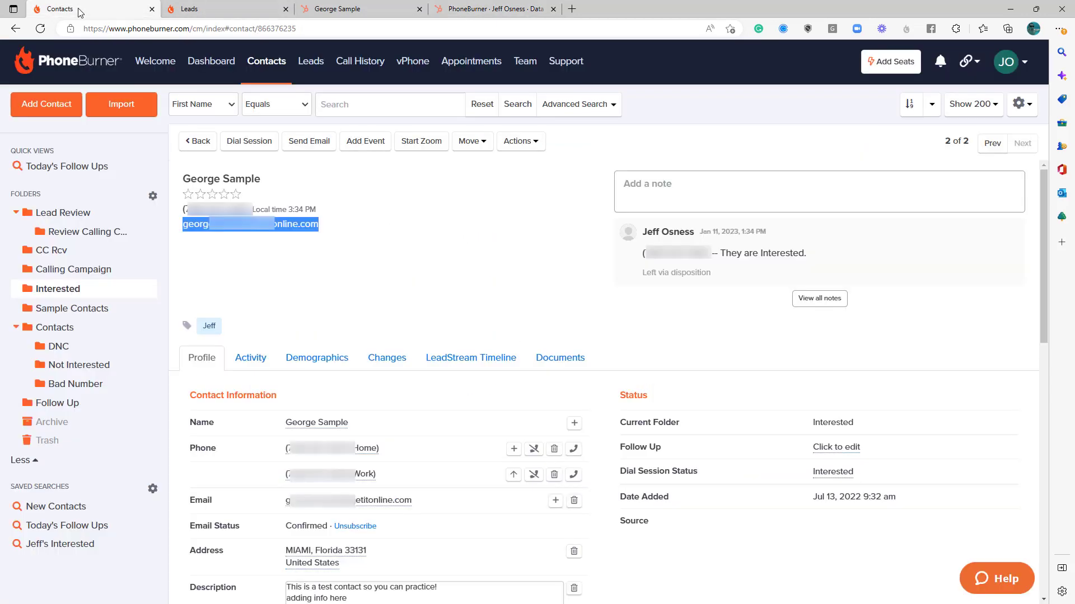
{"action": "left_click", "coordinate": [1022, 104]}
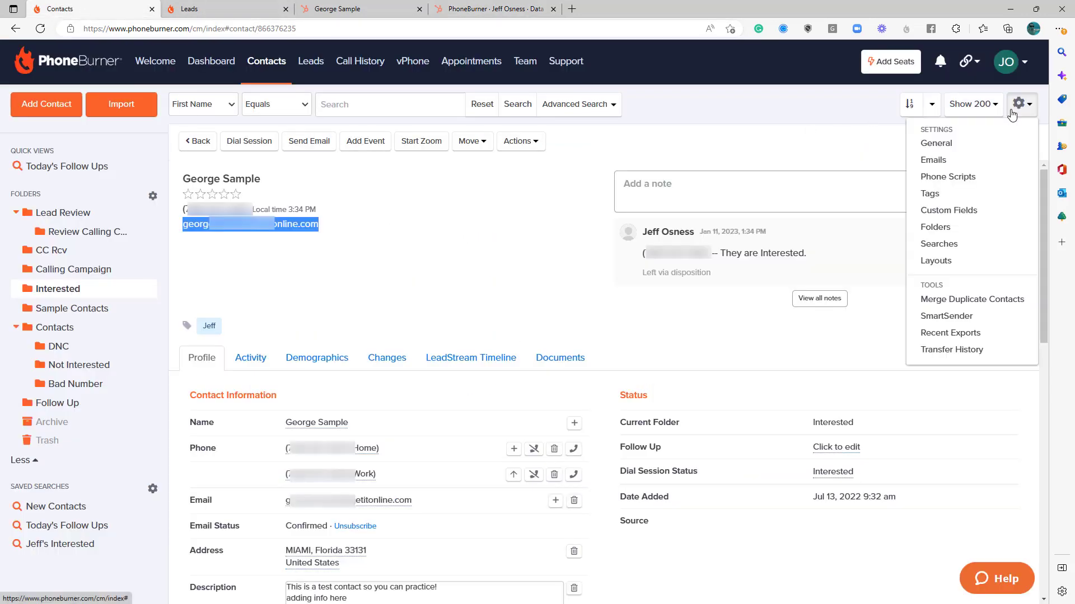
{"action": "left_click", "coordinate": [964, 211]}
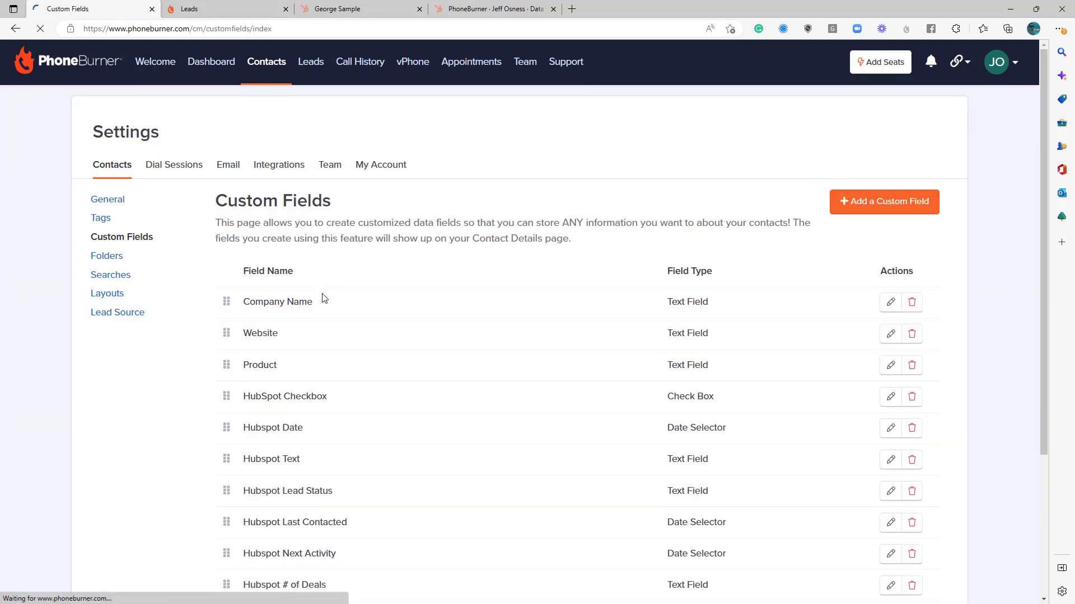
{"action": "left_click", "coordinate": [868, 203]}
{"action": "left_click", "coordinate": [422, 295]}
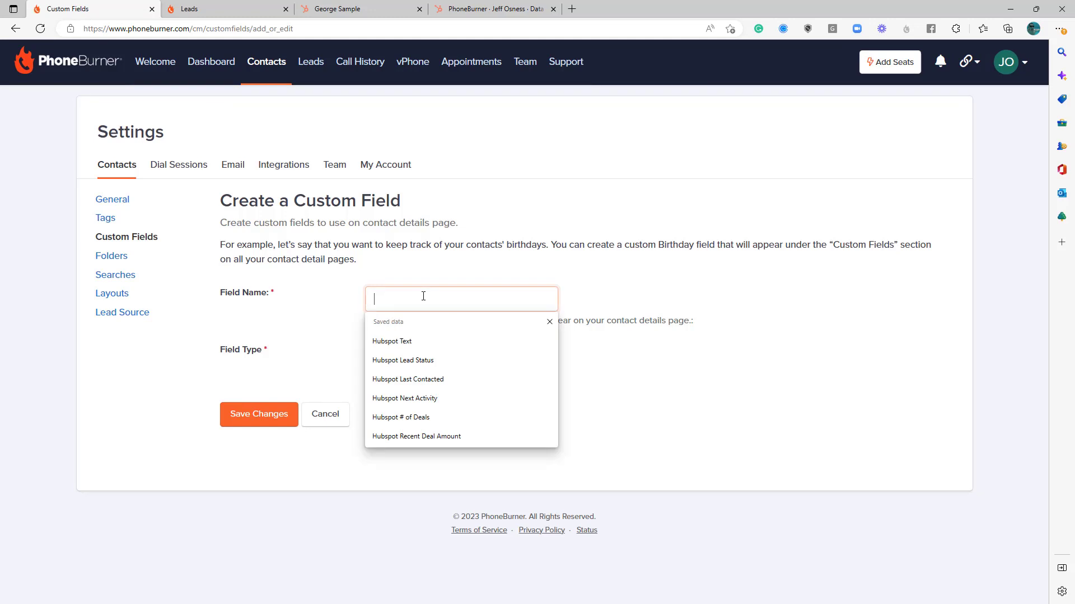
{"action": "type", "text": "Hubpt"}
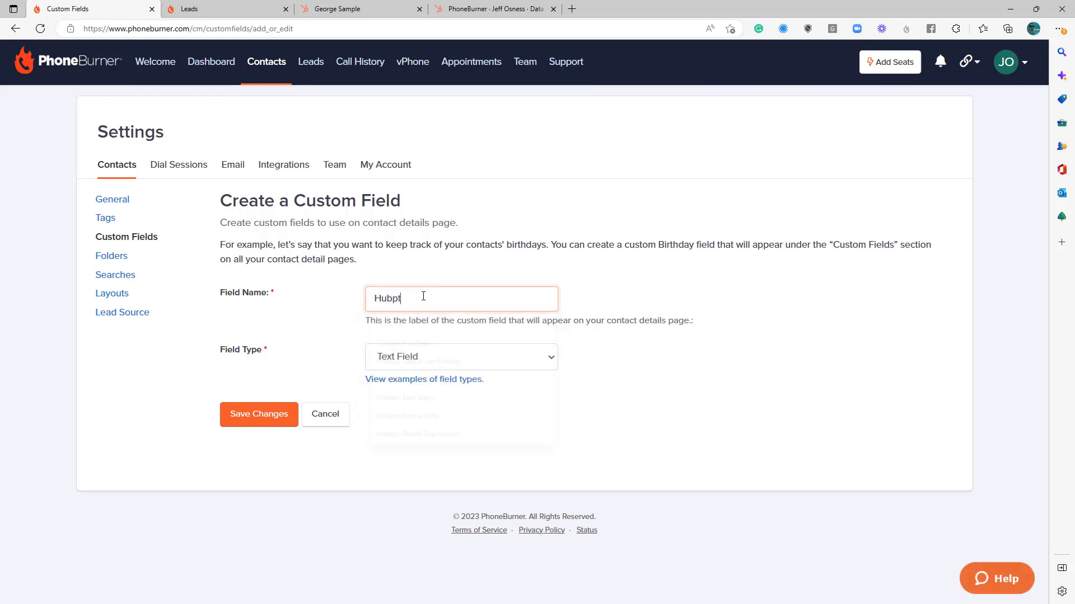
{"action": "key", "text": "BackSpace"}
{"action": "key", "text": "BackSpace"}
{"action": "type", "text": "spot URL"}
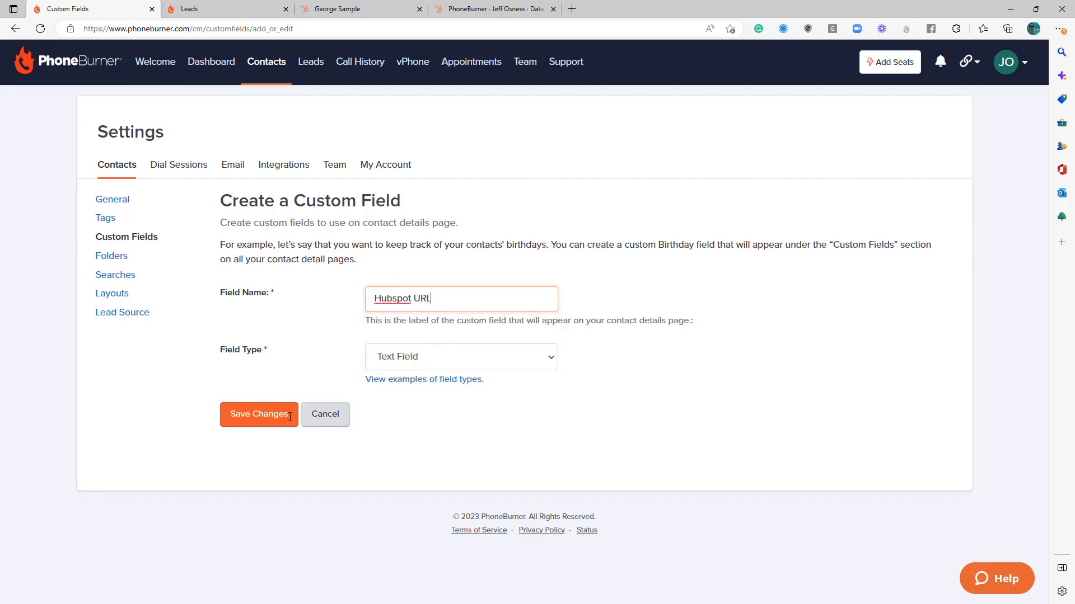
{"action": "left_click", "coordinate": [255, 417]}
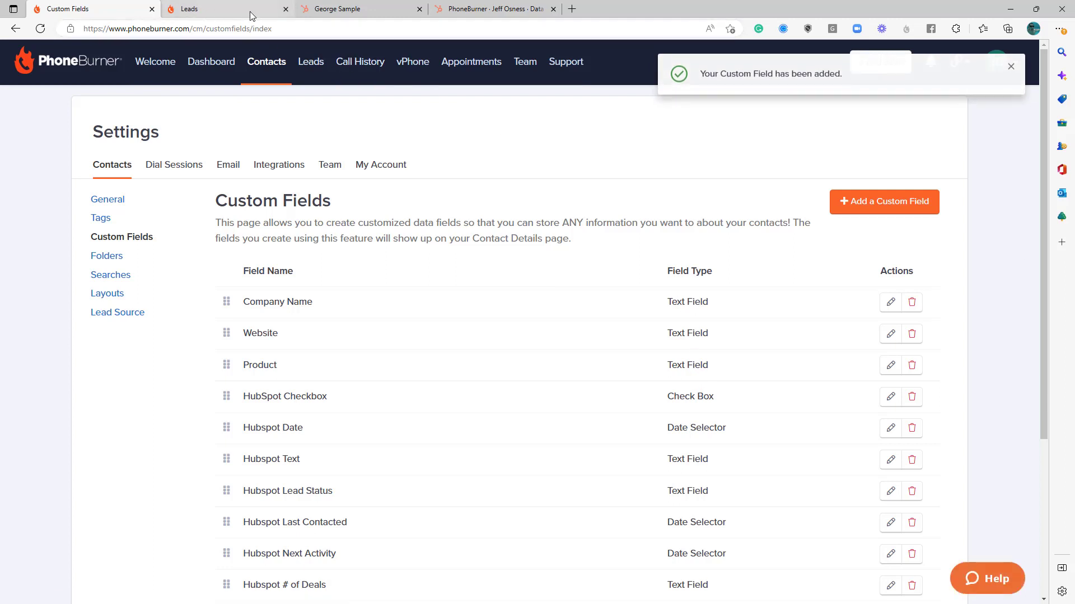
- Return to HubSpot's Contact sync, refresh the PhoneBurner field list and choose Hubspot URL as the PhoneBurner field of the new mapping
{"action": "left_click", "coordinate": [484, 10]}
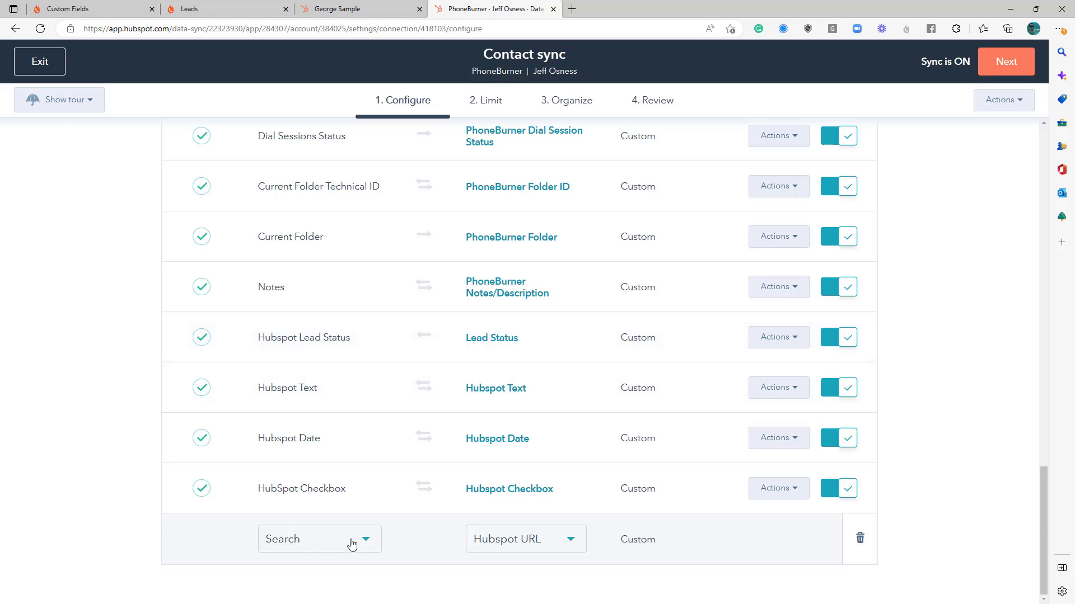
{"action": "left_click", "coordinate": [347, 541]}
{"action": "left_click", "coordinate": [333, 504]}
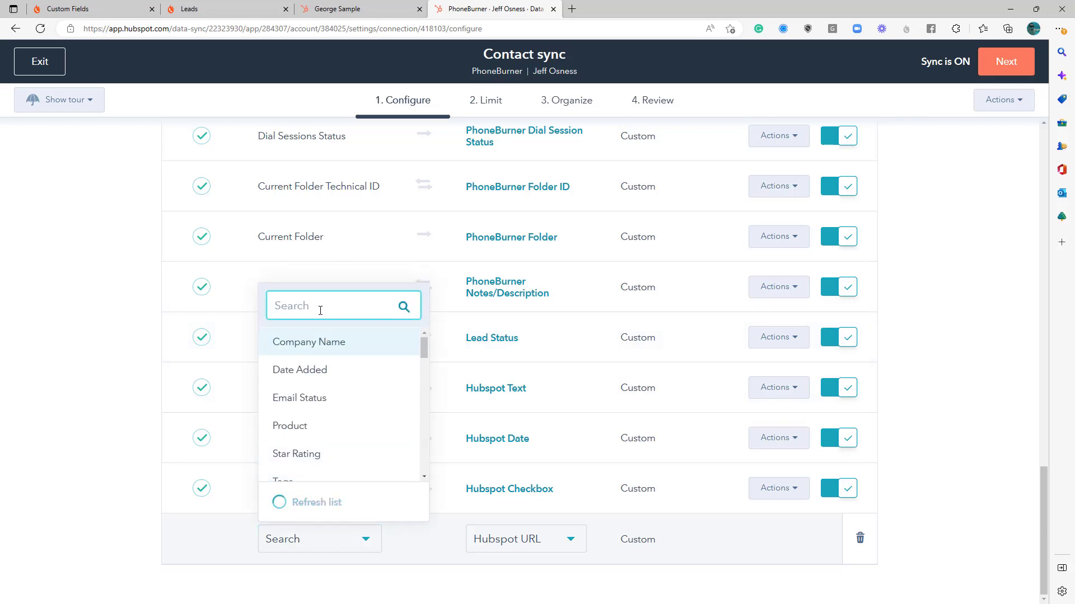
{"action": "type", "text": "hubs"}
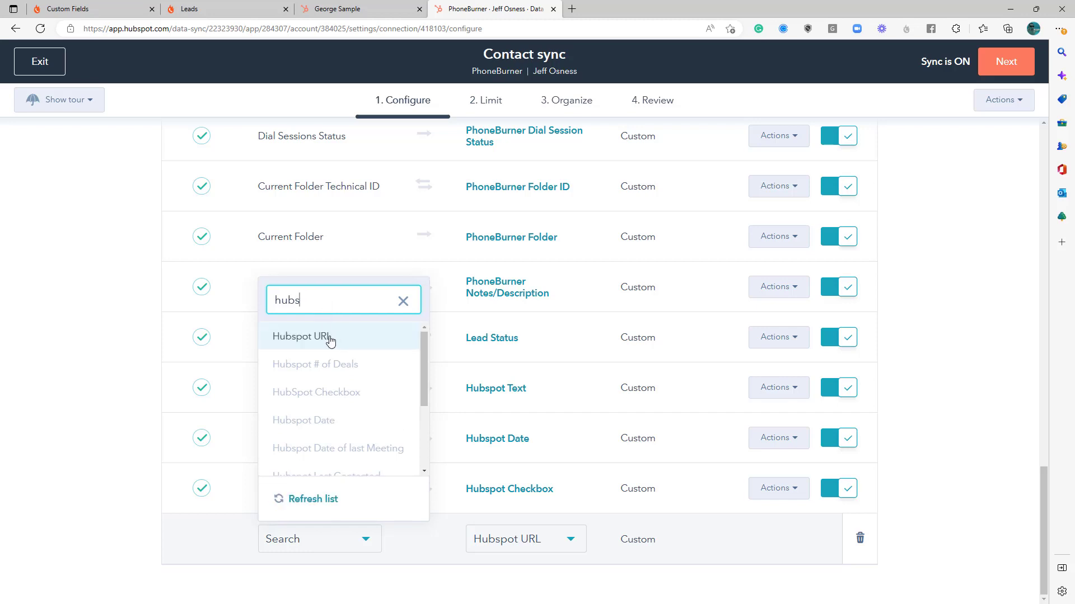
{"action": "left_click", "coordinate": [329, 338]}
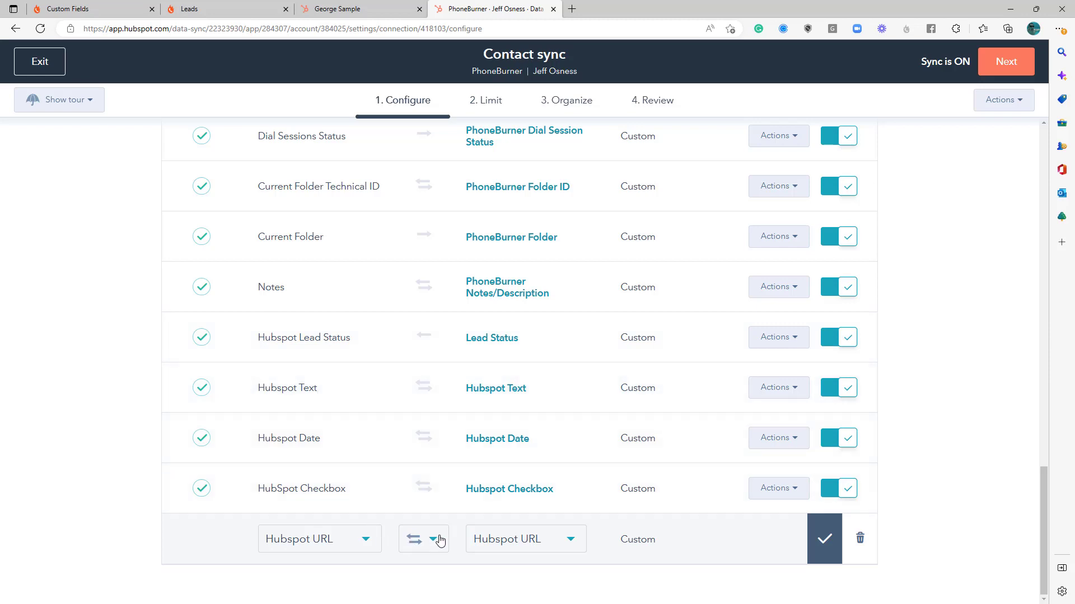
- Set the Hubspot URL mapping so data syncs only to PhoneBurner, and save the mapping
{"action": "left_click", "coordinate": [435, 541]}
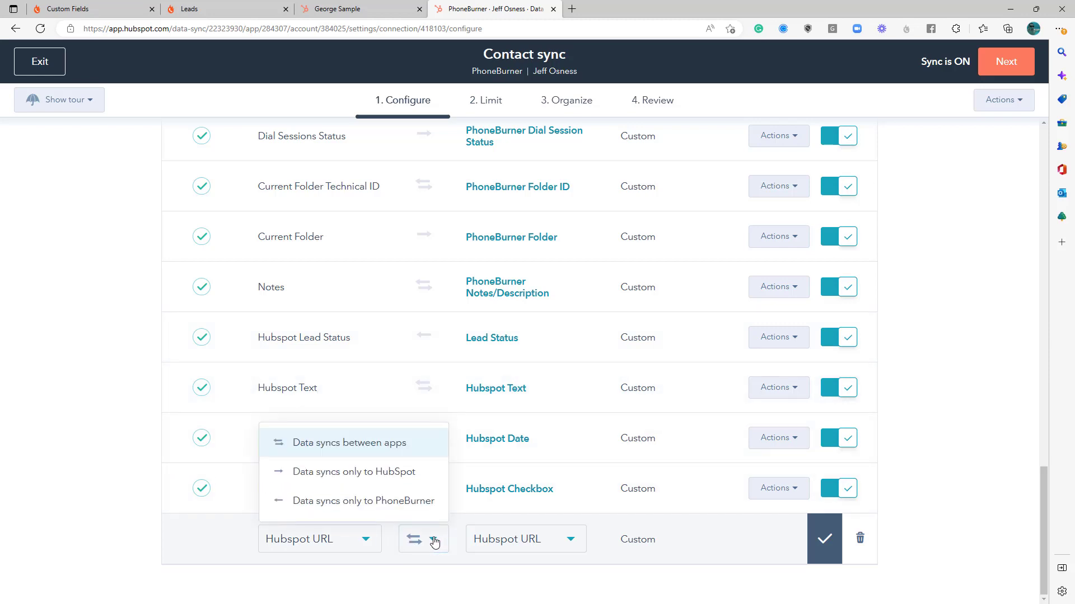
{"action": "left_click", "coordinate": [341, 510]}
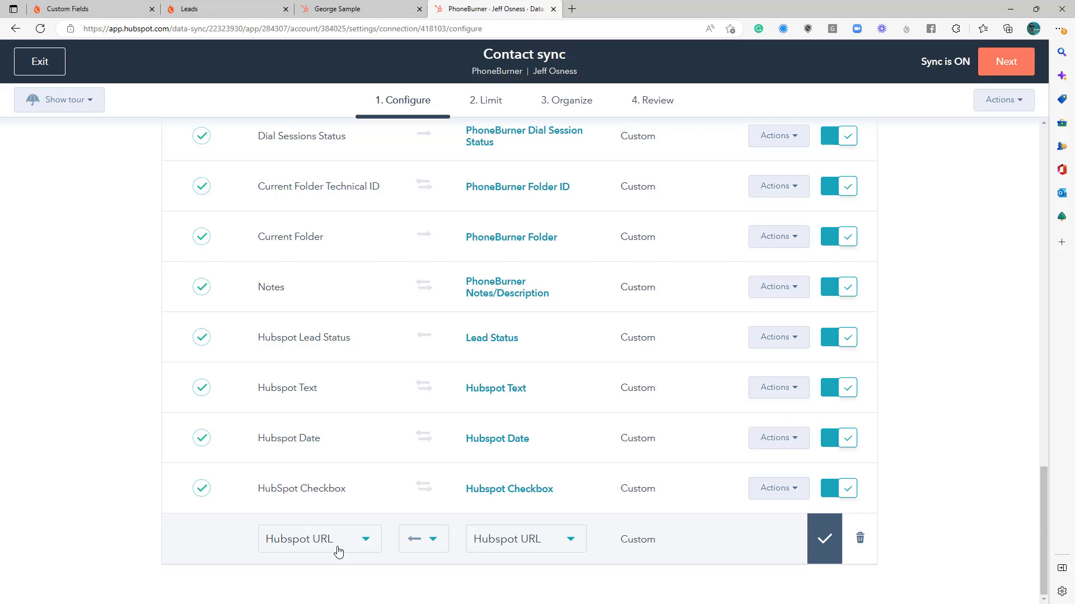
{"action": "left_click", "coordinate": [822, 547]}
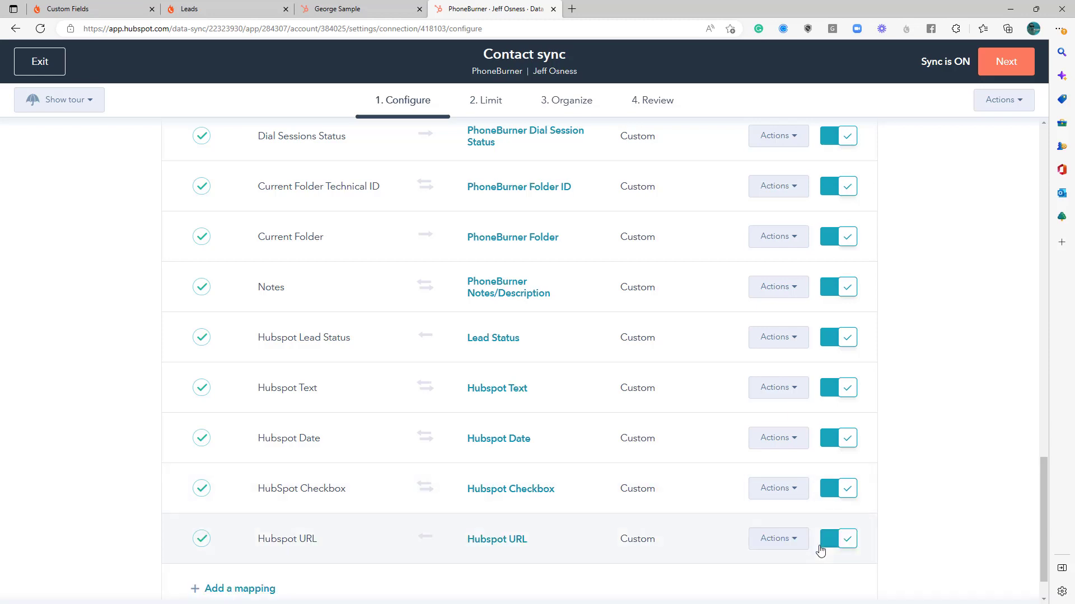
- Go through the Limit, Organize and Review stages of the Contact sync without changes and save the updated sync
{"action": "left_click", "coordinate": [1002, 63]}
{"action": "left_click", "coordinate": [1011, 60]}
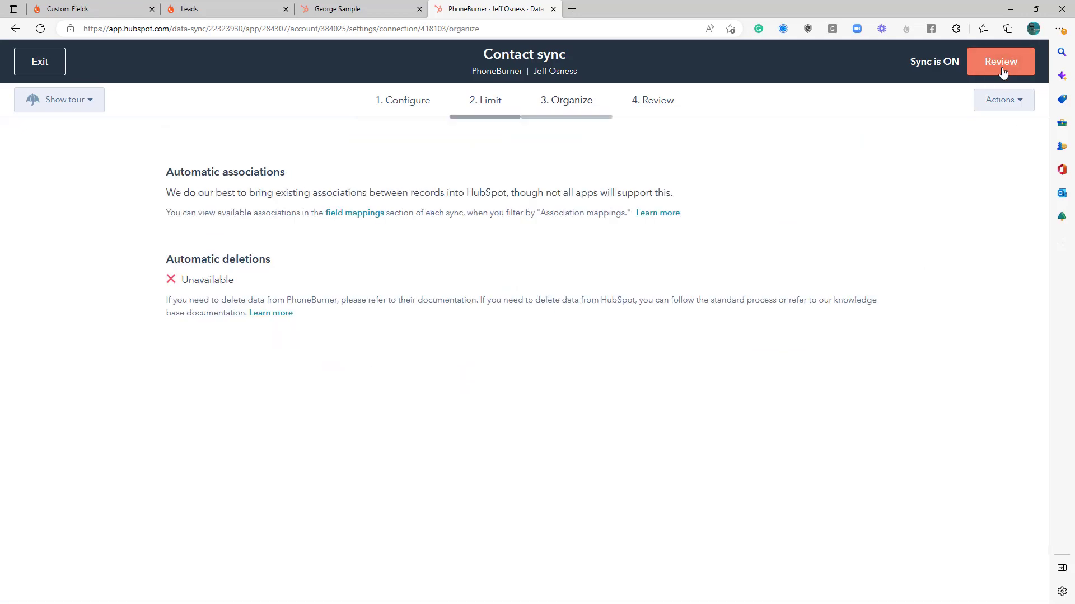
{"action": "left_click", "coordinate": [1008, 69]}
{"action": "left_click", "coordinate": [985, 72]}
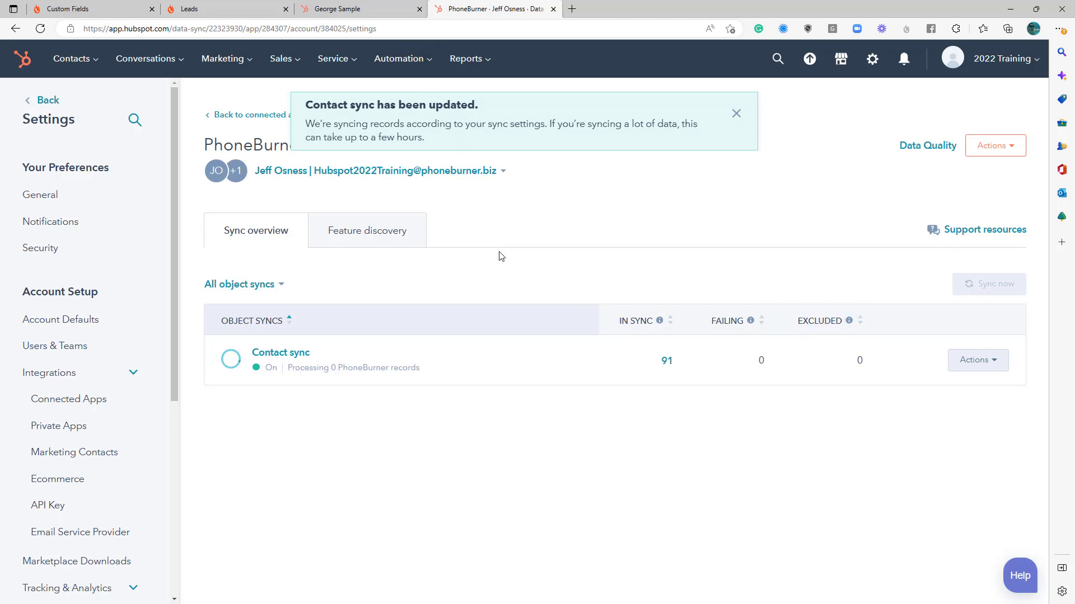
- Open the workflows list and check the total enrolled for the Set the Hubspot Contact URL workflow
{"action": "left_click", "coordinate": [422, 65]}
{"action": "left_click", "coordinate": [407, 127]}
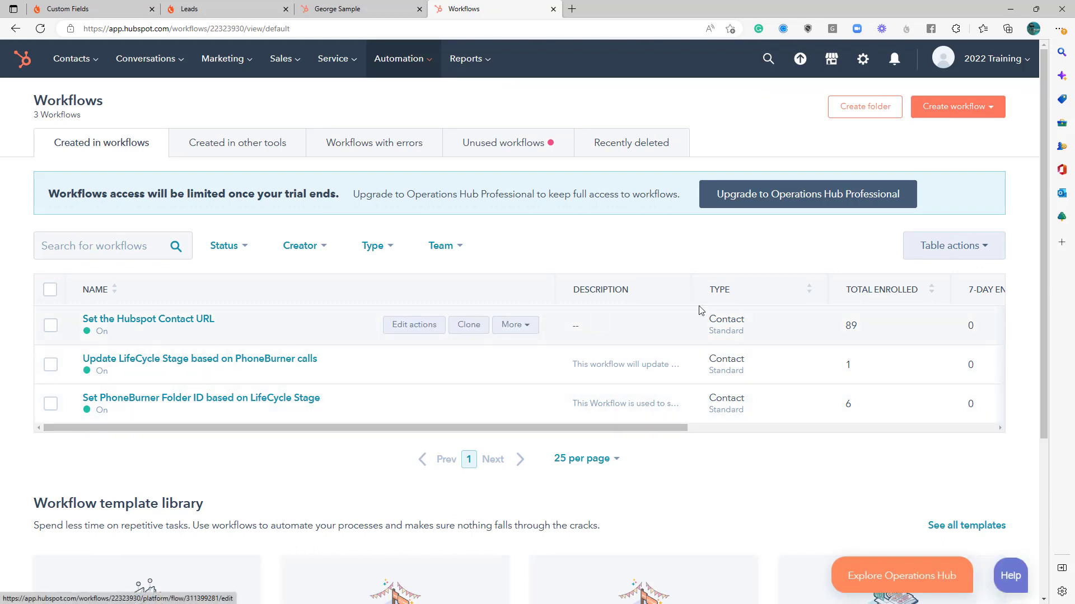
{"action": "left_click_drag", "start_coordinate": [859, 333], "coordinate": [843, 331]}
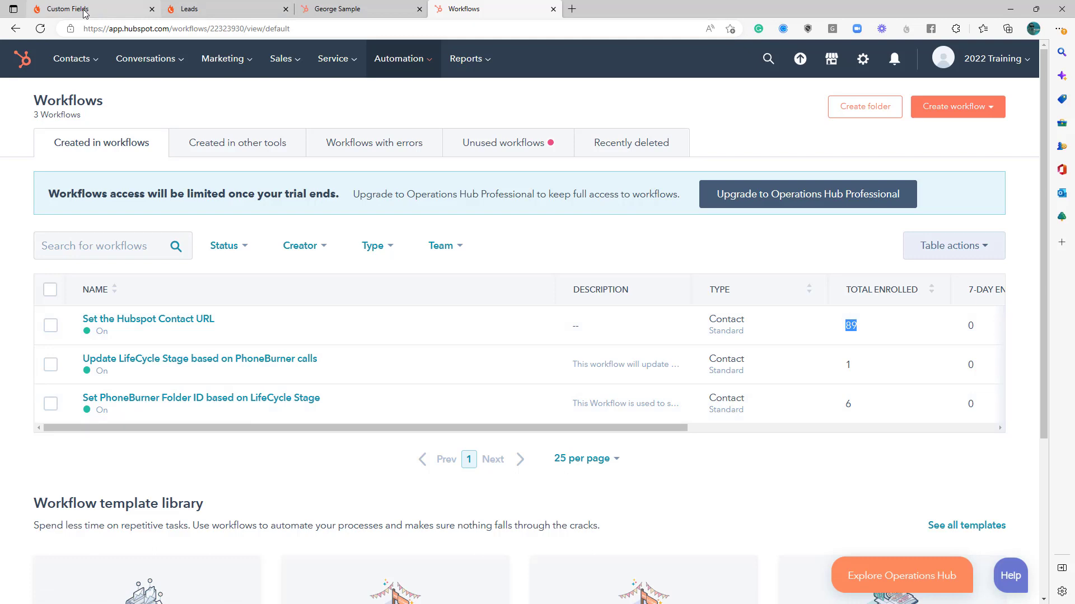
- Switch to PhoneBurner, open the Contacts folder and select all of its contacts
{"action": "mouse_move", "coordinate": [83, 13]}
{"action": "mouse_move", "coordinate": [196, 14]}
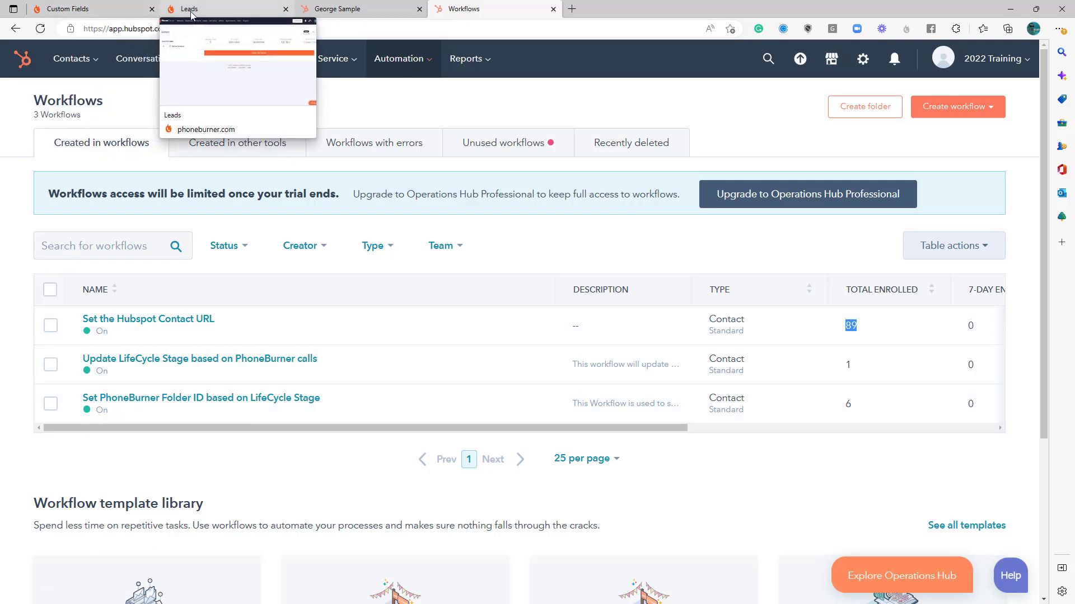
{"action": "left_click", "coordinate": [78, 9]}
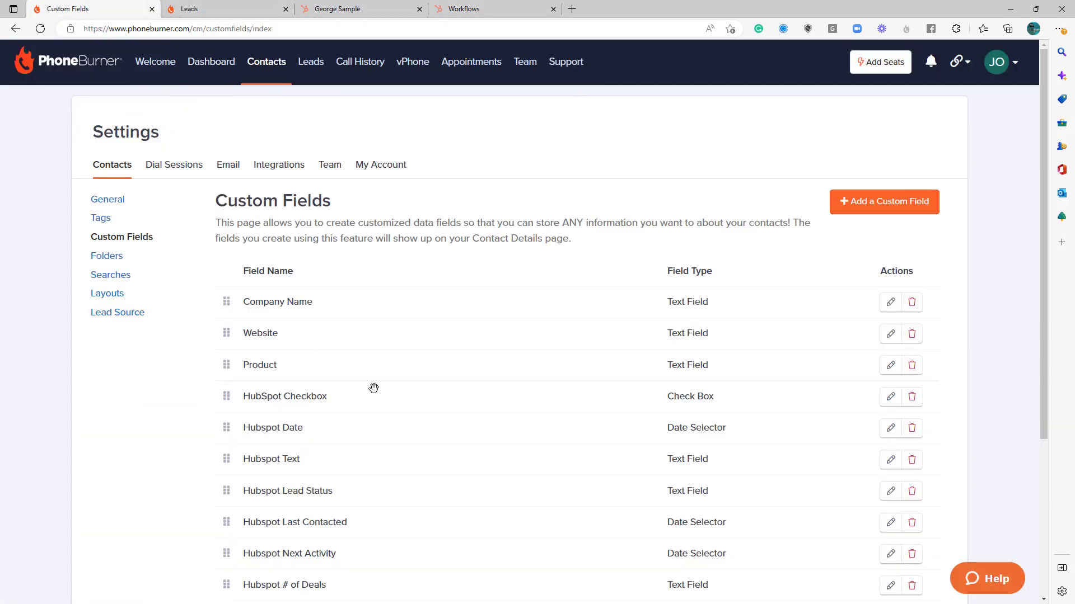
{"action": "left_click", "coordinate": [264, 63]}
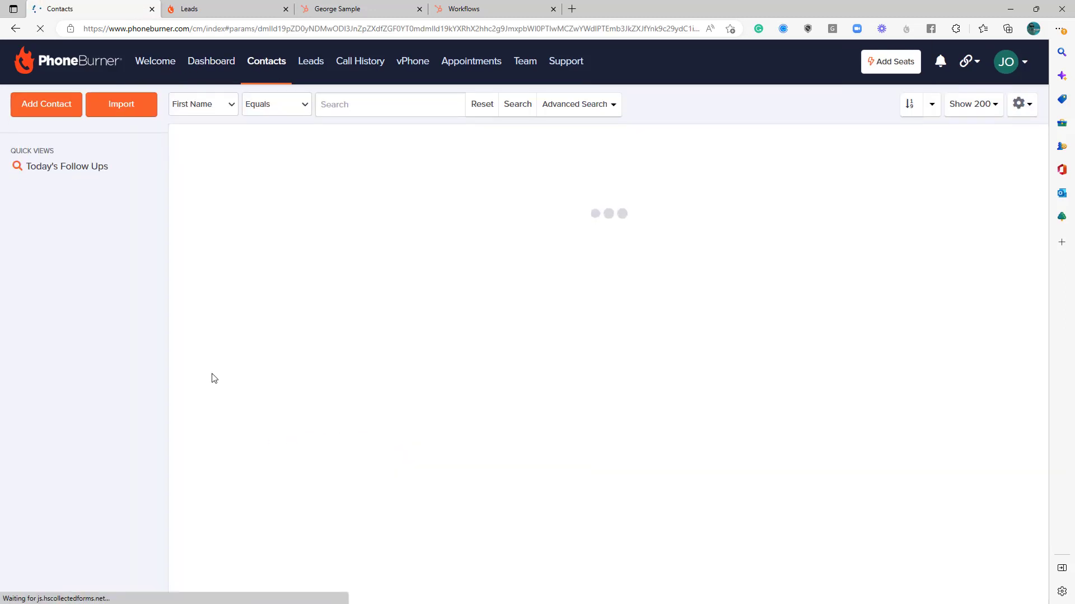
{"action": "left_click", "coordinate": [57, 333]}
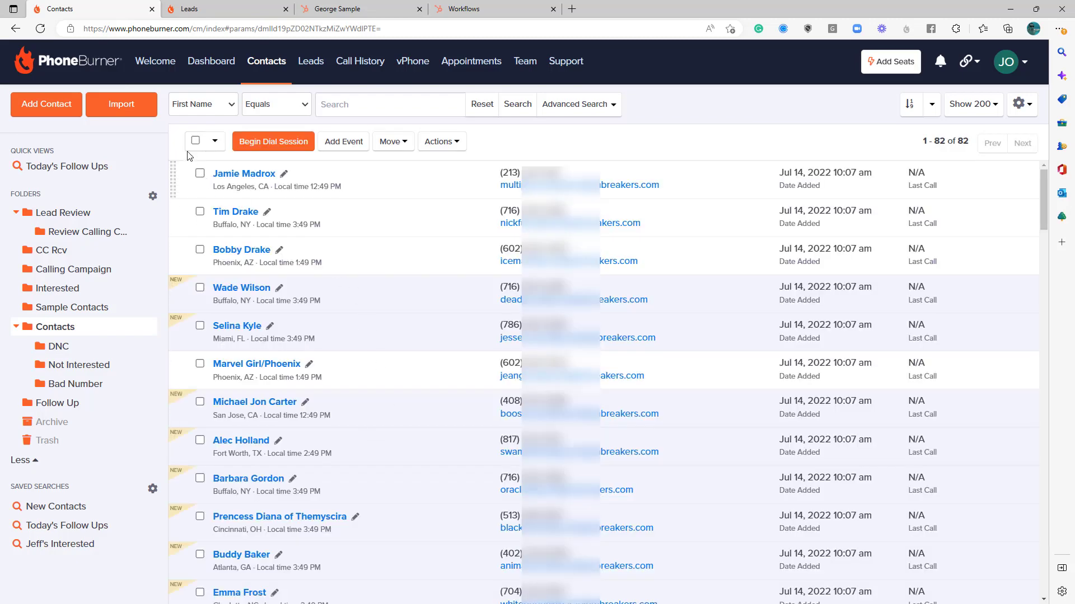
{"action": "left_click", "coordinate": [196, 141]}
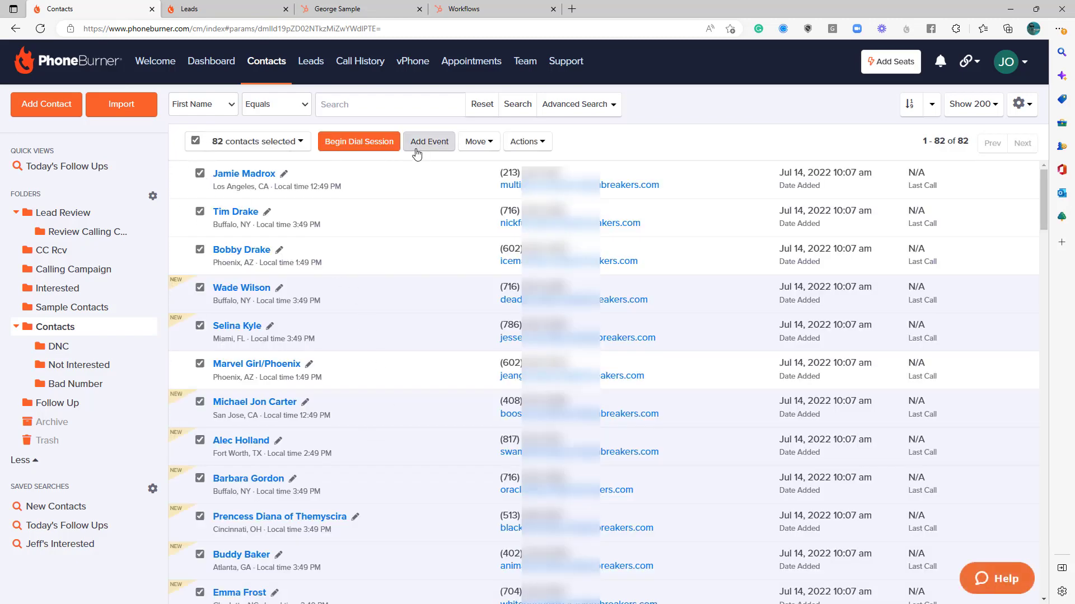
- Begin a dial session with the manual settings left as they are, grant microphone access, and widen and reposition the session window
{"action": "left_click", "coordinate": [360, 142]}
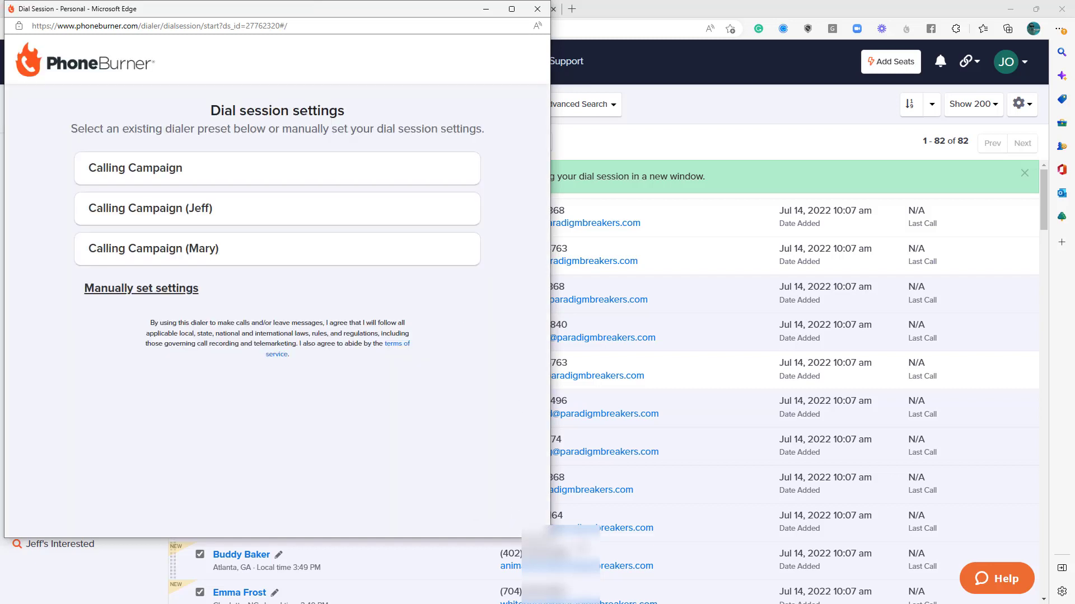
{"action": "left_click", "coordinate": [141, 290]}
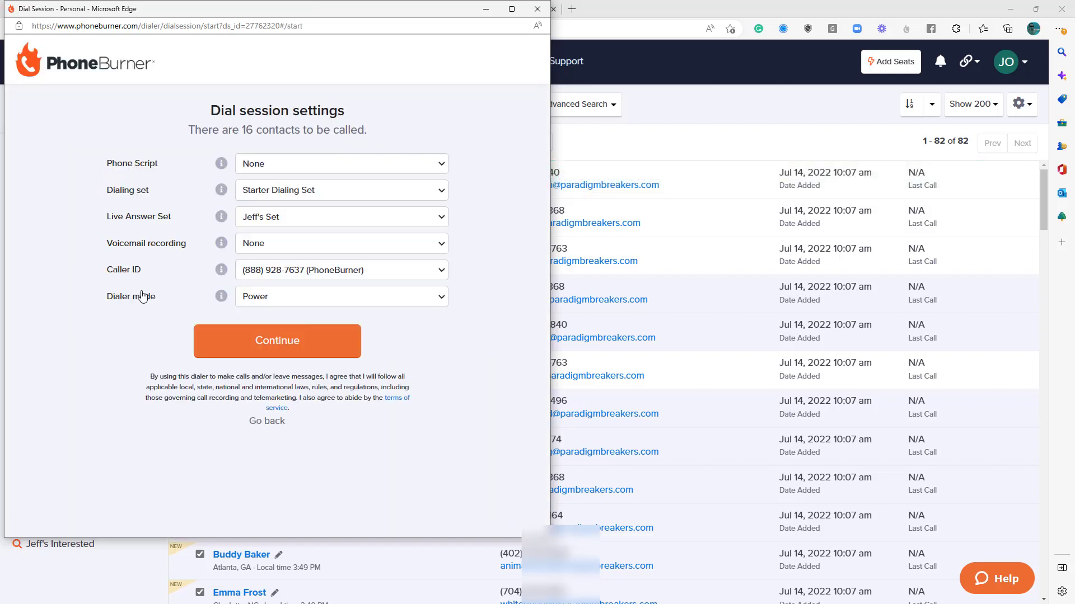
{"action": "left_click", "coordinate": [277, 340]}
{"action": "left_click_drag", "start_coordinate": [549, 537], "coordinate": [721, 525]}
{"action": "left_click", "coordinate": [404, 373]}
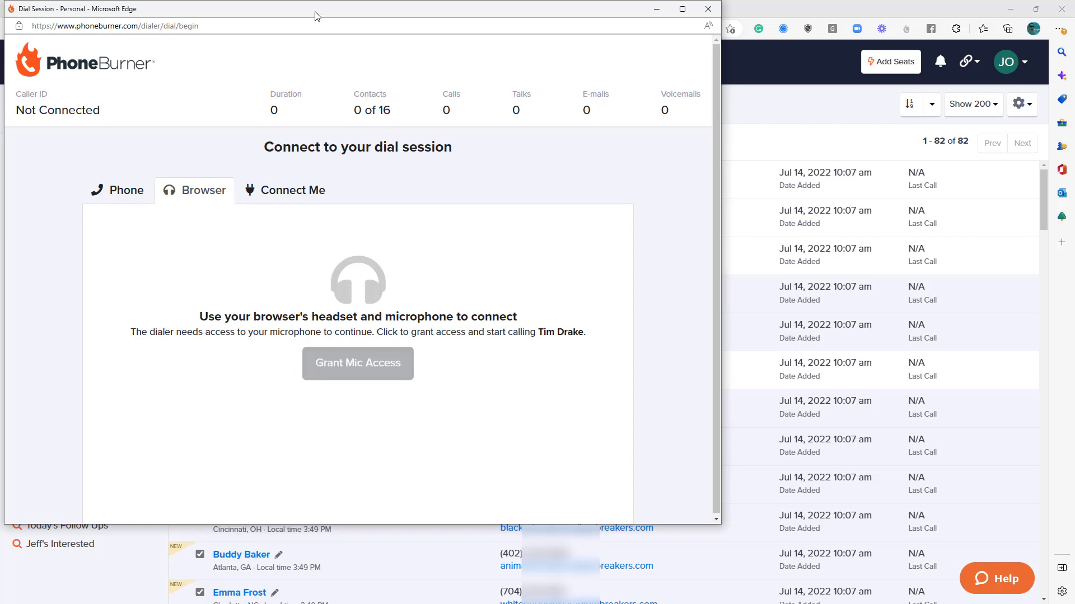
{"action": "left_click_drag", "start_coordinate": [315, 11], "coordinate": [552, 40]}
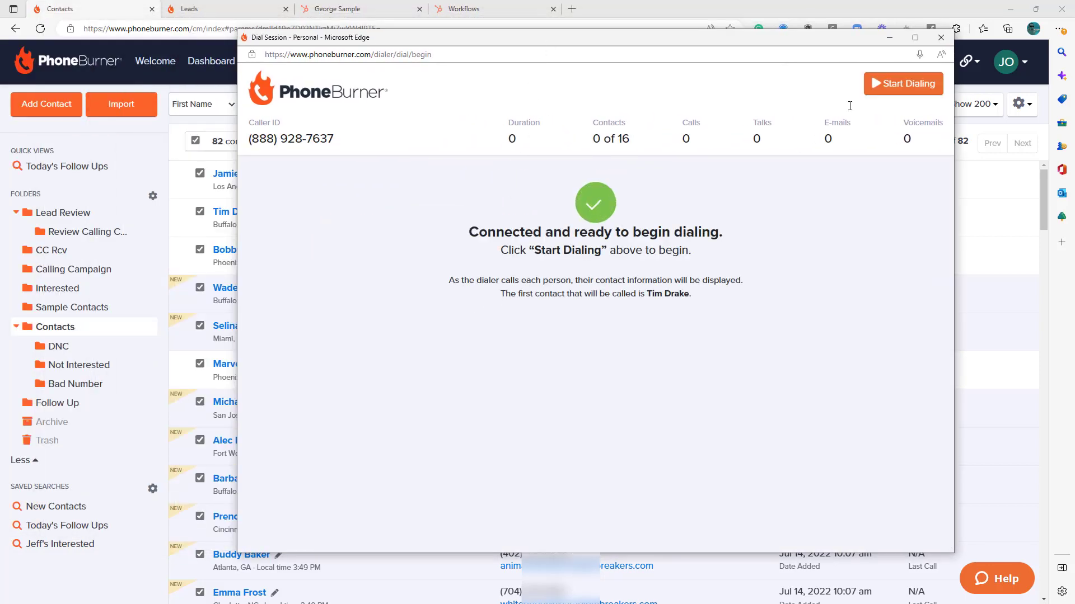
- Start dialing, check the contact's Hubspot URL custom field, and mark the connected call as Live Answer
{"action": "left_click", "coordinate": [903, 84]}
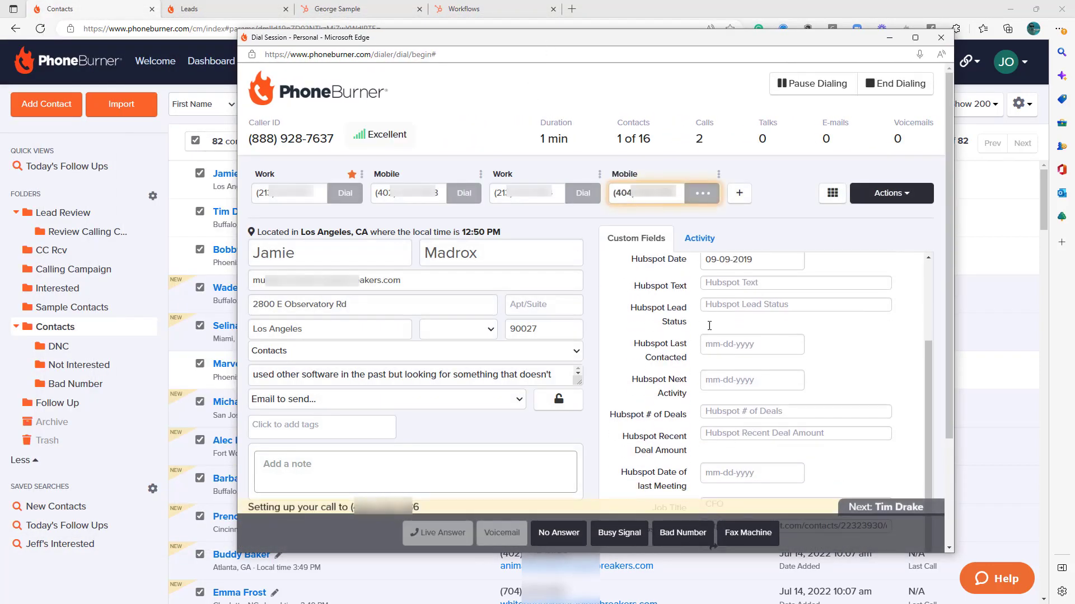
{"action": "scroll", "coordinate": [709, 326], "scroll_direction": "down", "scroll_amount": 3}
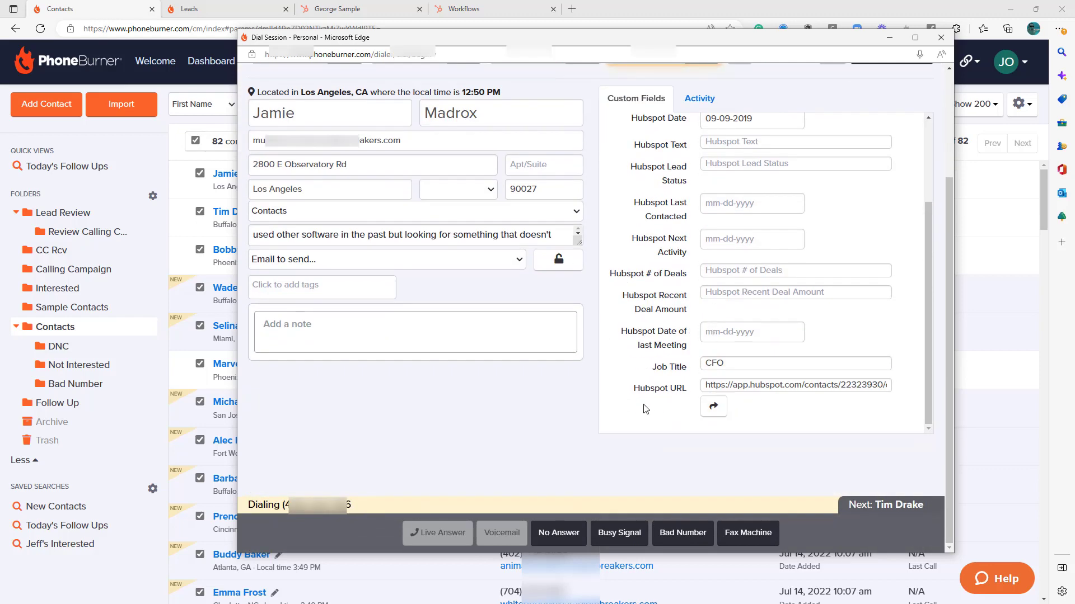
{"action": "scroll", "coordinate": [386, 303], "scroll_direction": "up", "scroll_amount": 3}
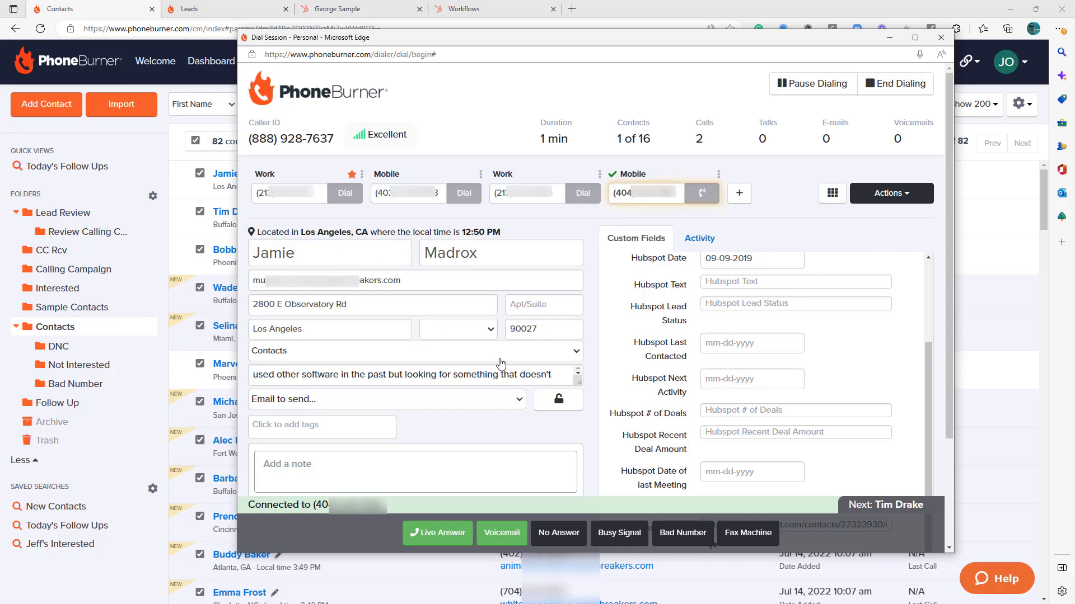
{"action": "left_click", "coordinate": [431, 532]}
{"action": "left_click", "coordinate": [475, 521]}
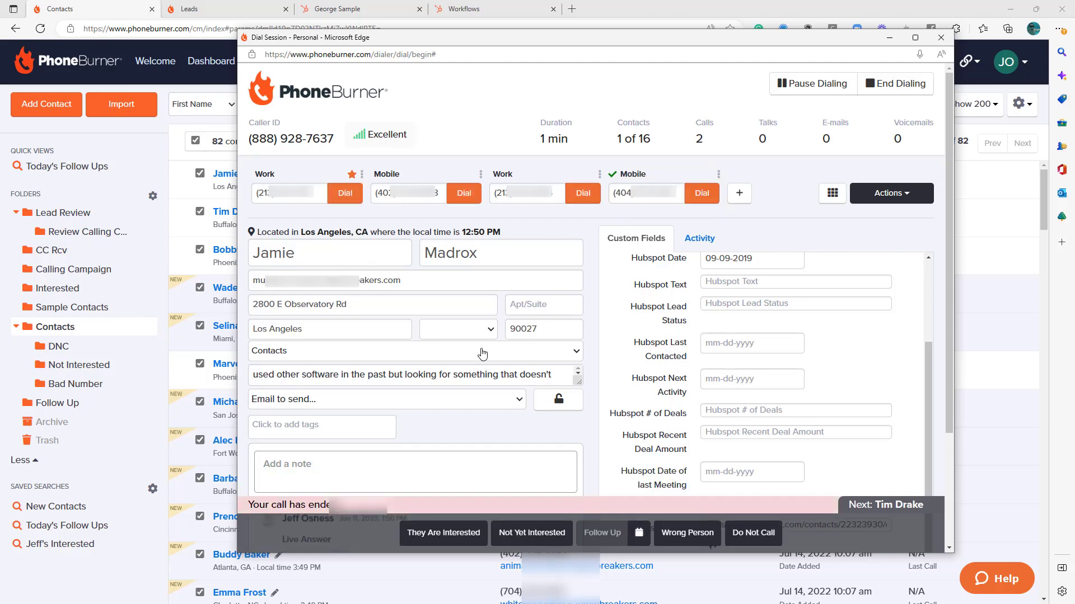
- Open the contact's HubSpot record through the link of the Hubspot URL custom field in the dial session
{"action": "scroll", "coordinate": [662, 364], "scroll_direction": "down", "scroll_amount": 3}
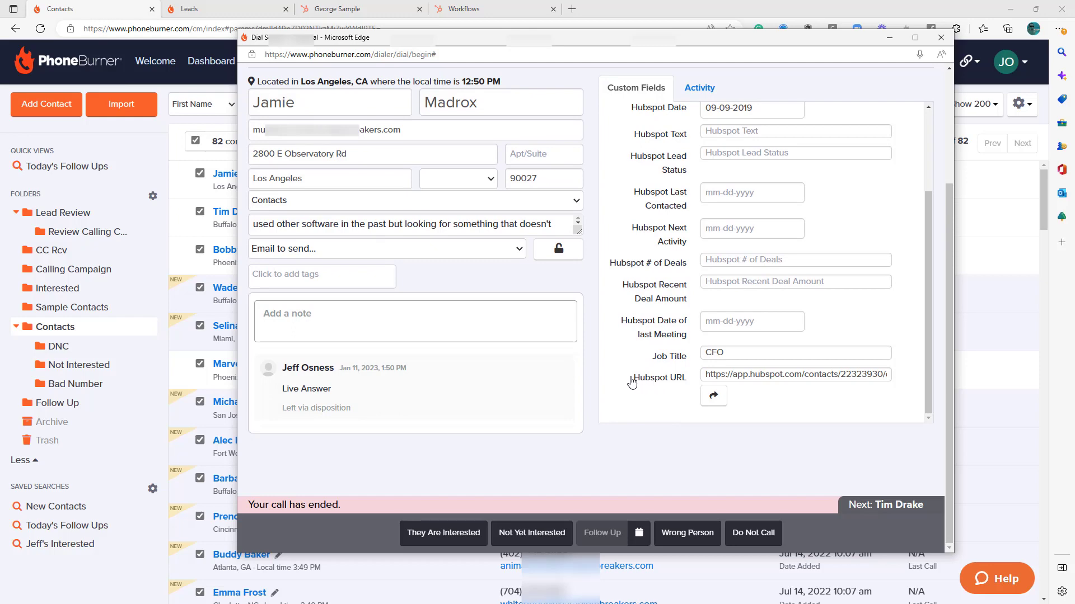
{"action": "scroll", "coordinate": [476, 285], "scroll_direction": "up", "scroll_amount": 3}
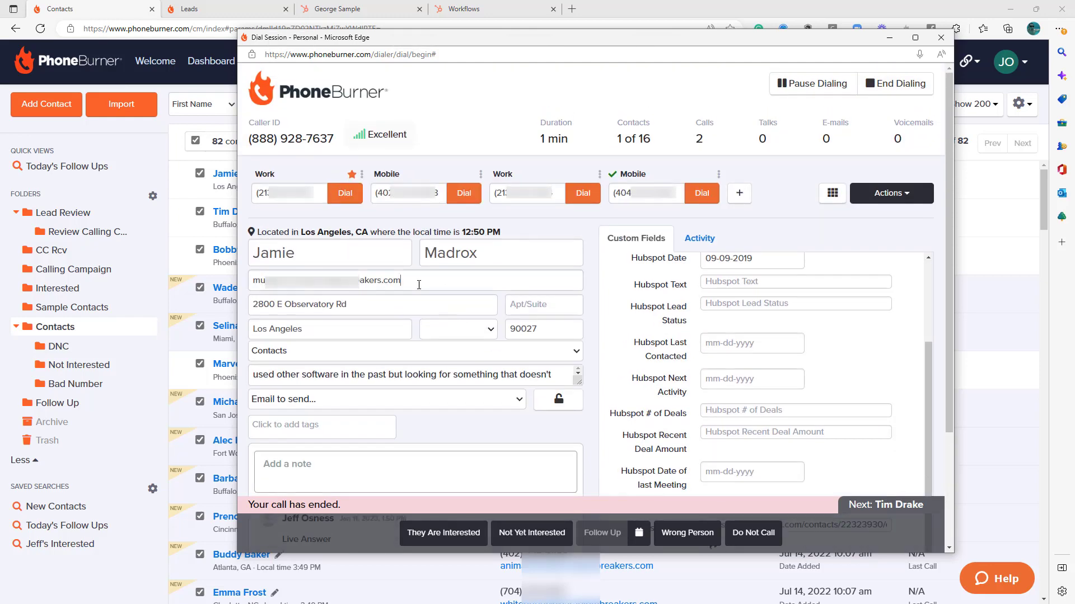
{"action": "triple_click", "coordinate": [419, 285]}
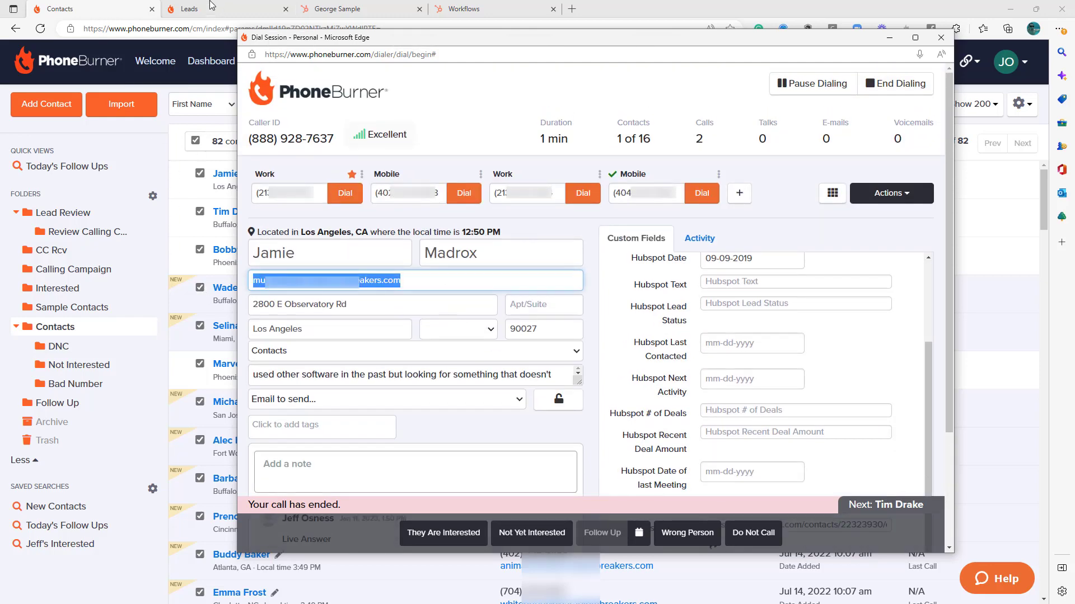
{"action": "scroll", "coordinate": [699, 400], "scroll_direction": "down", "scroll_amount": 3}
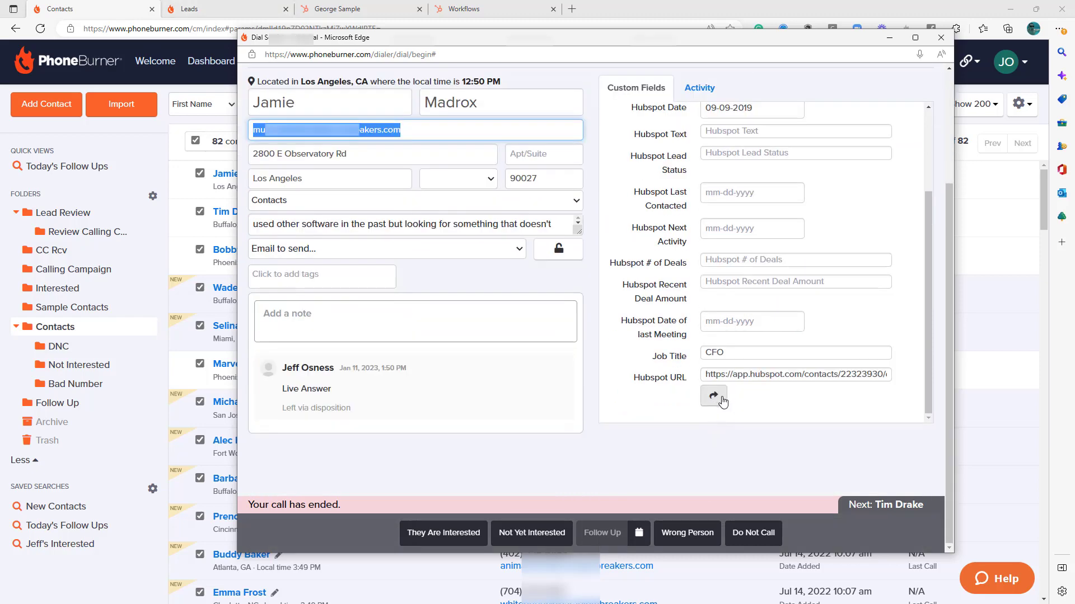
{"action": "left_click", "coordinate": [718, 401]}
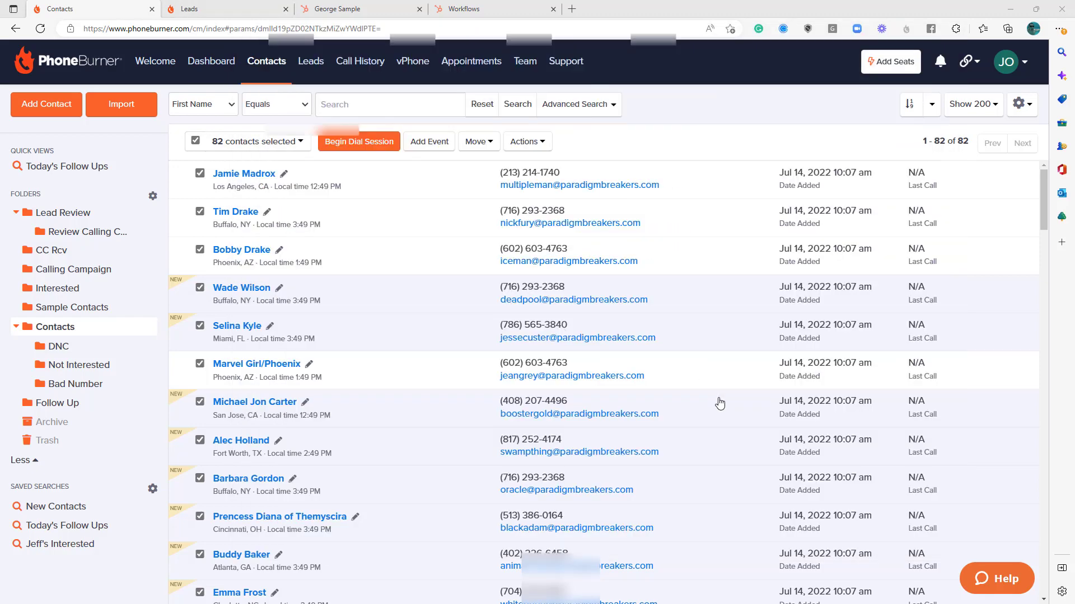